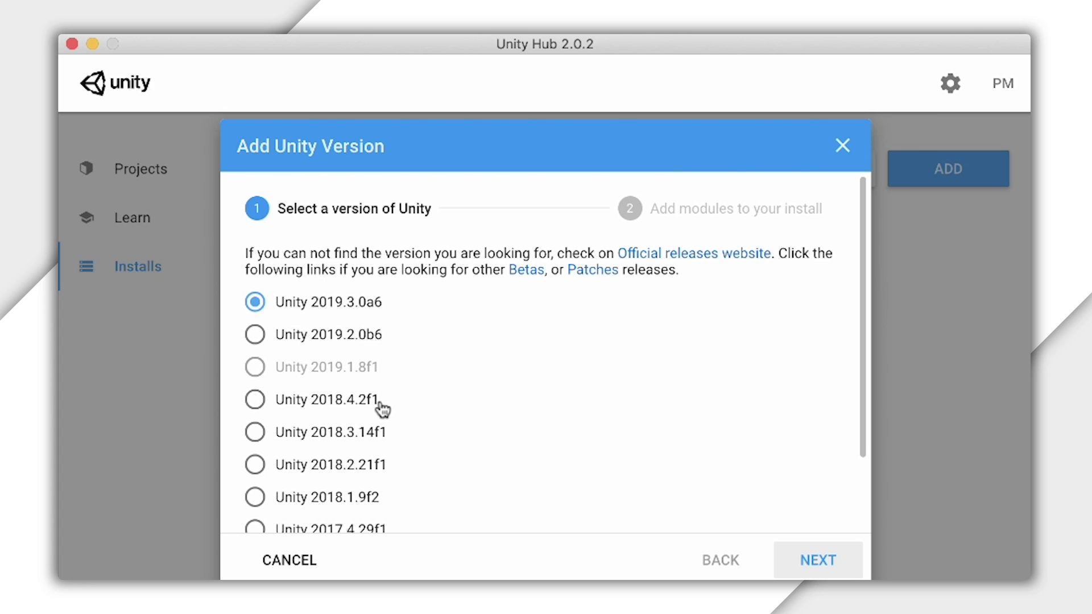
Select Unity 2019.2.0b6 as the version to install and continue to the modules list.
{"action": "left_click", "coordinate": [375, 400]}
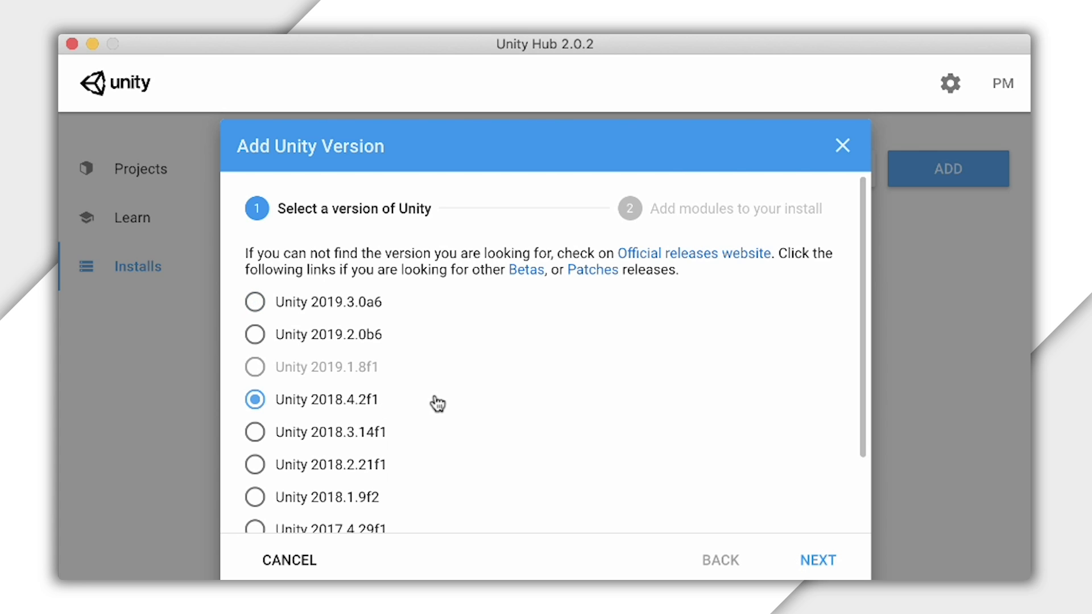
{"action": "left_click", "coordinate": [274, 337]}
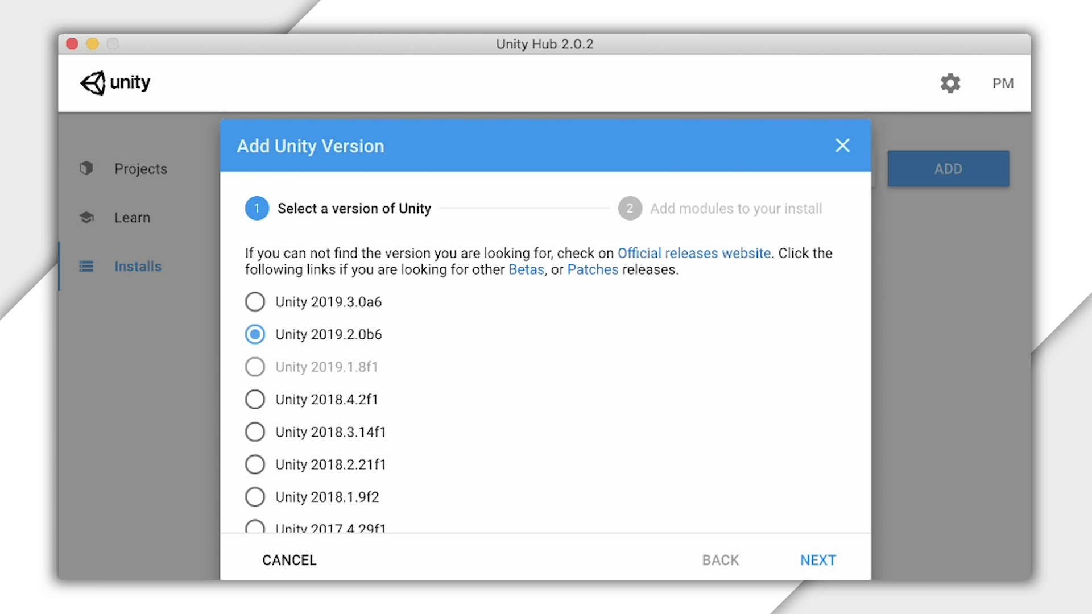
{"action": "left_click", "coordinate": [817, 564]}
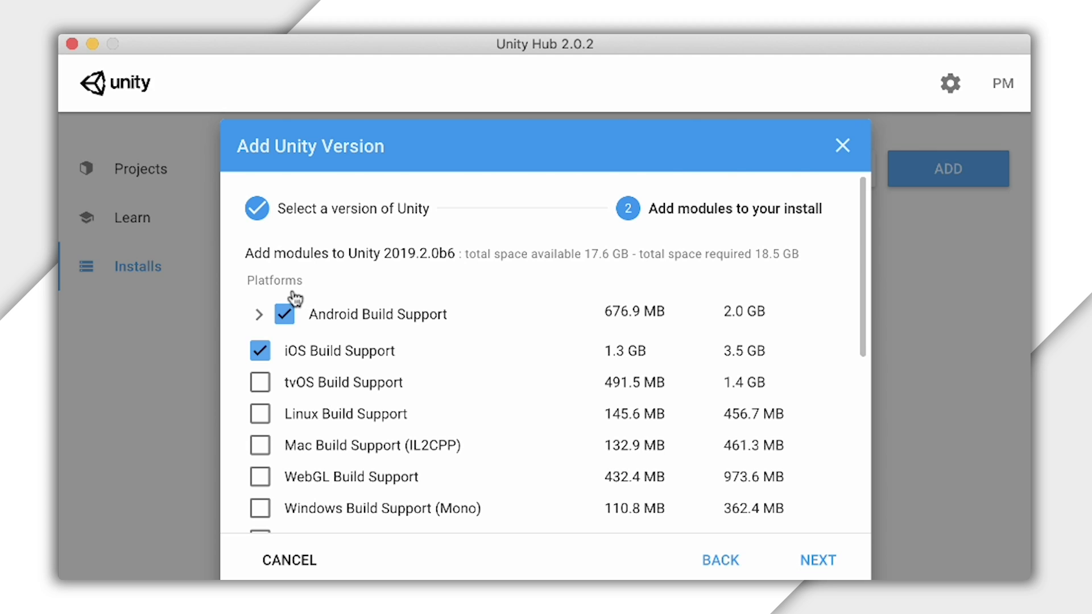
Expand Android Build Support to reveal the Android SDK & NDK Tools sub-module.
{"action": "left_click", "coordinate": [256, 316]}
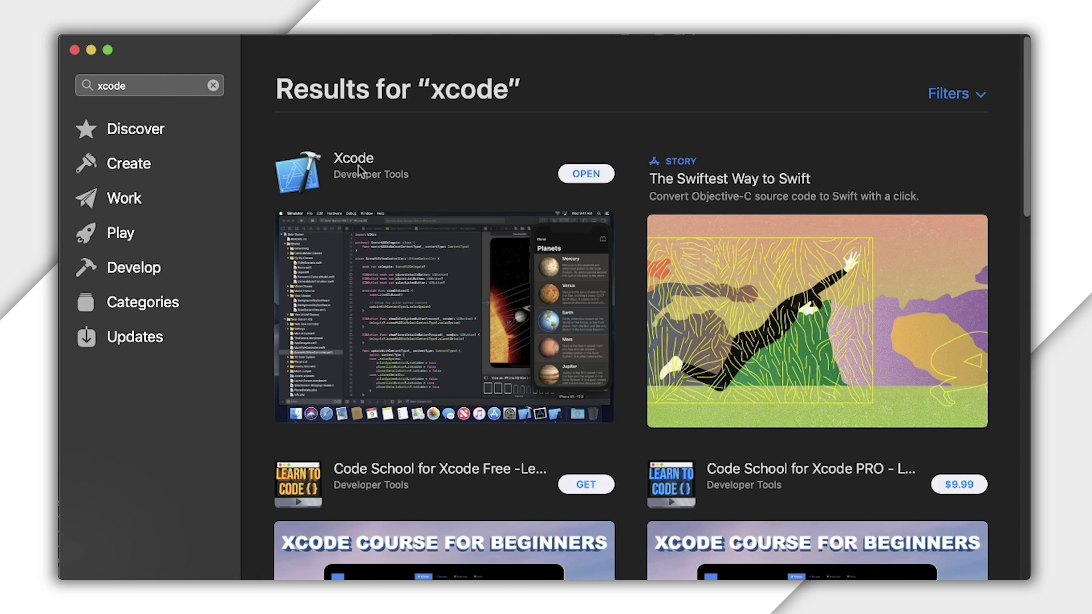
Open the Xcode detail page from the App Store's xcode search results.
{"action": "left_click", "coordinate": [357, 165]}
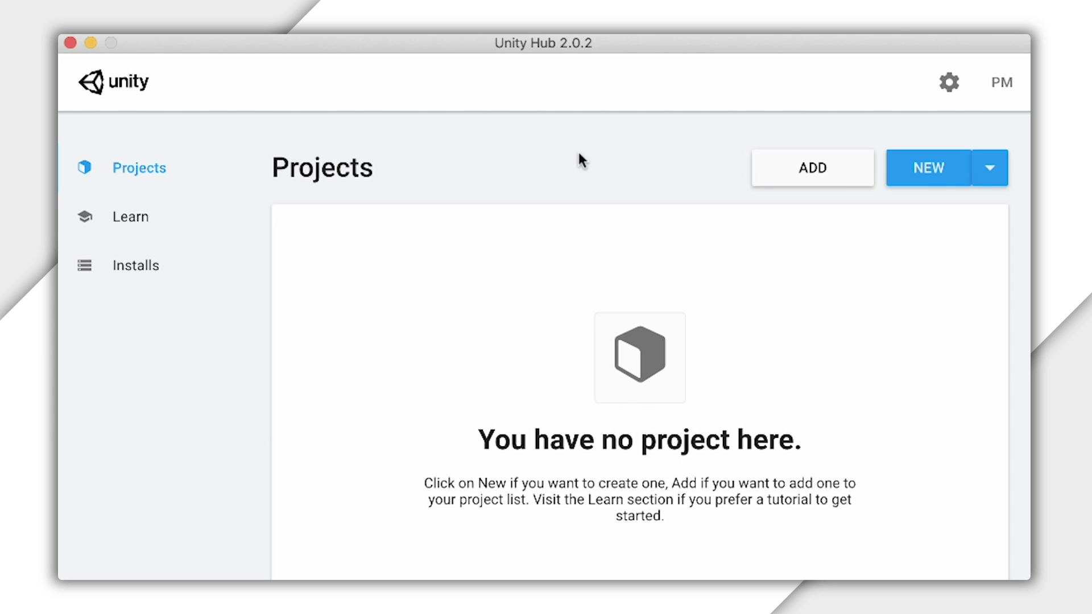
Start a new Unity 2019.1.8f1 project named 'Firebase Test Project'.
{"action": "left_click", "coordinate": [1006, 187]}
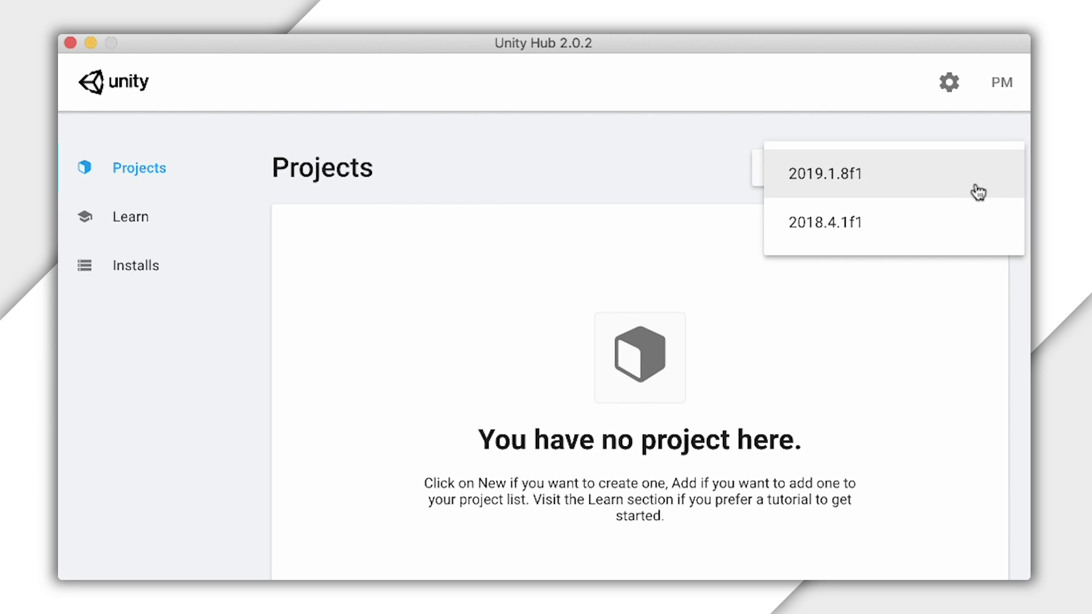
{"action": "left_click", "coordinate": [935, 193]}
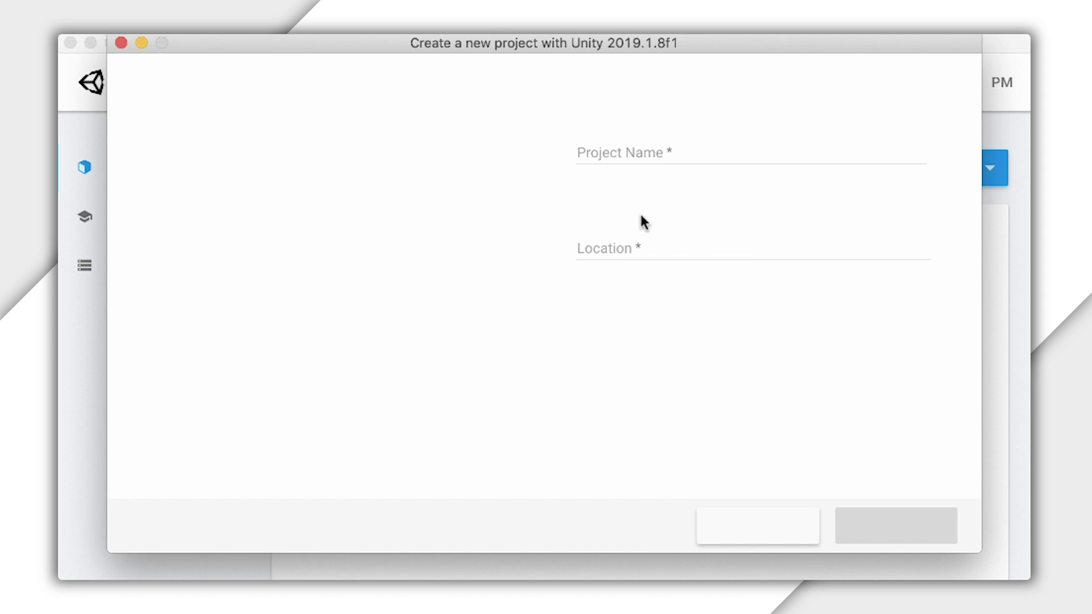
{"action": "left_click", "coordinate": [662, 145]}
{"action": "triple_click", "coordinate": [674, 144]}
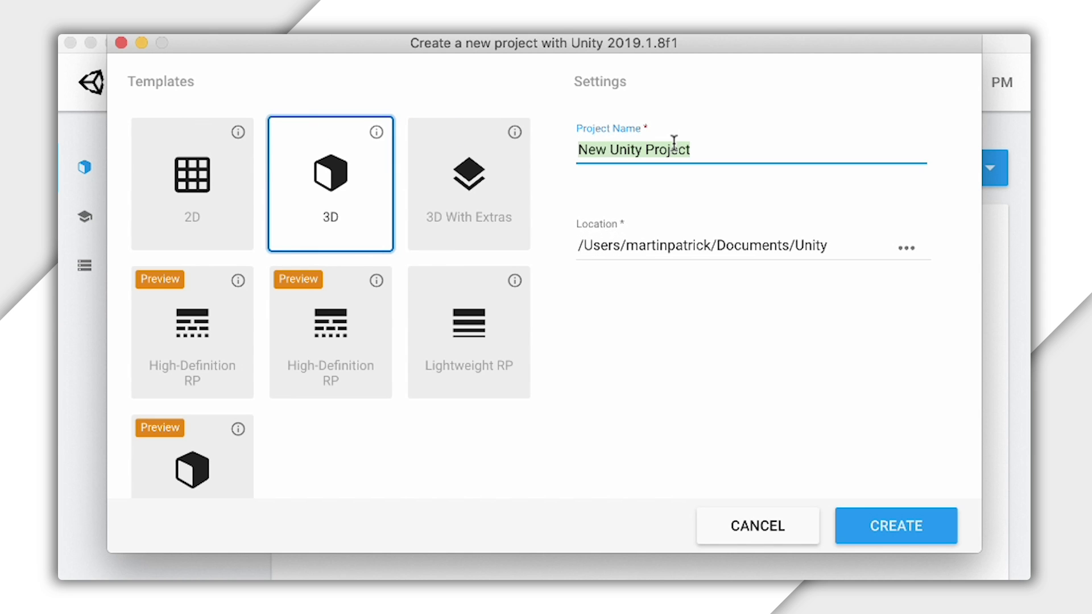
{"action": "type", "text": "Firebase Test "}
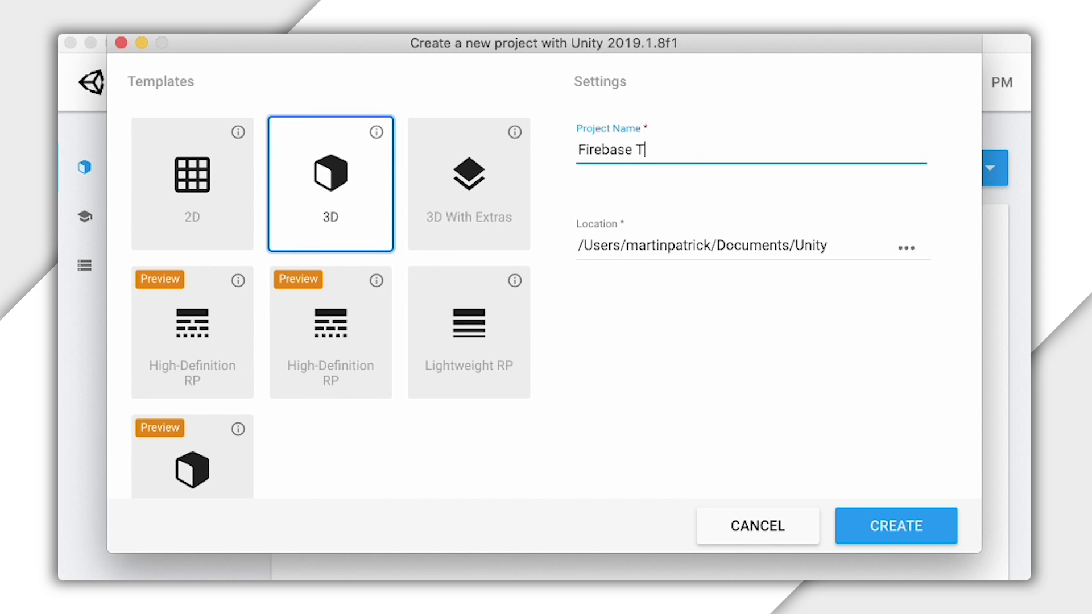
{"action": "type", "text": "Project"}
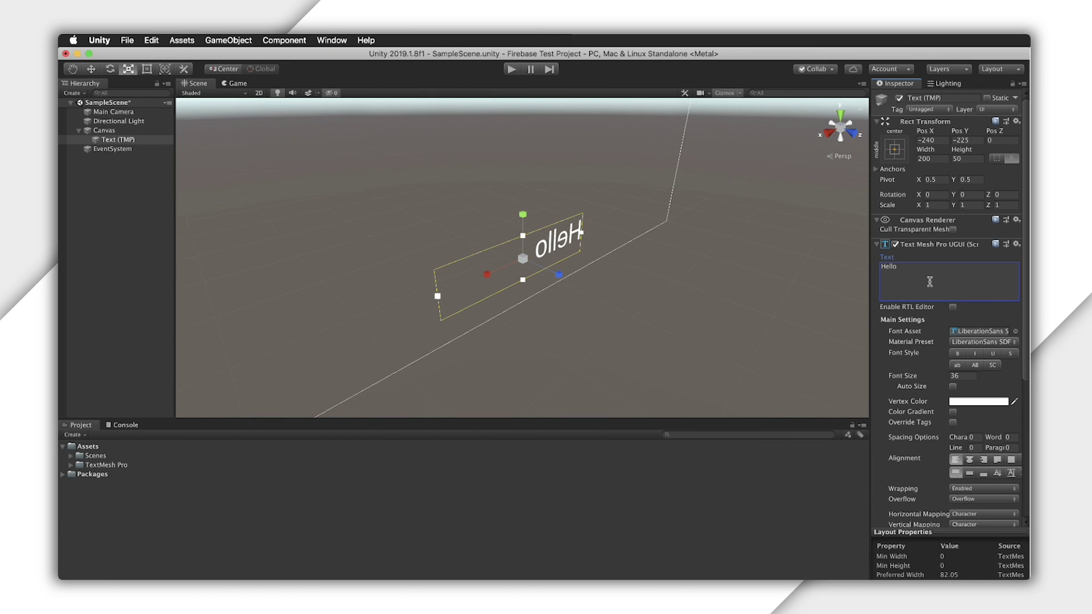
Change the scene text to 'Hello Firebase' and save the scene.
{"action": "left_click", "coordinate": [930, 282]}
{"action": "left_click", "coordinate": [929, 282]}
{"action": "type", "text": "Firebase"}
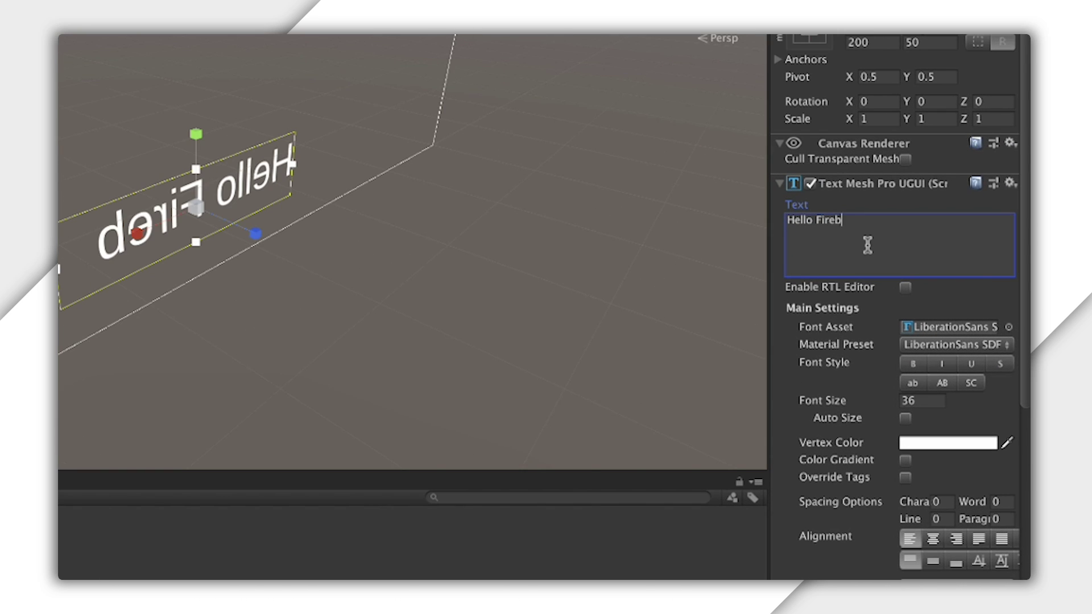
{"action": "left_click_drag", "start_coordinate": [711, 244], "coordinate": [508, 237], "text": "alt"}
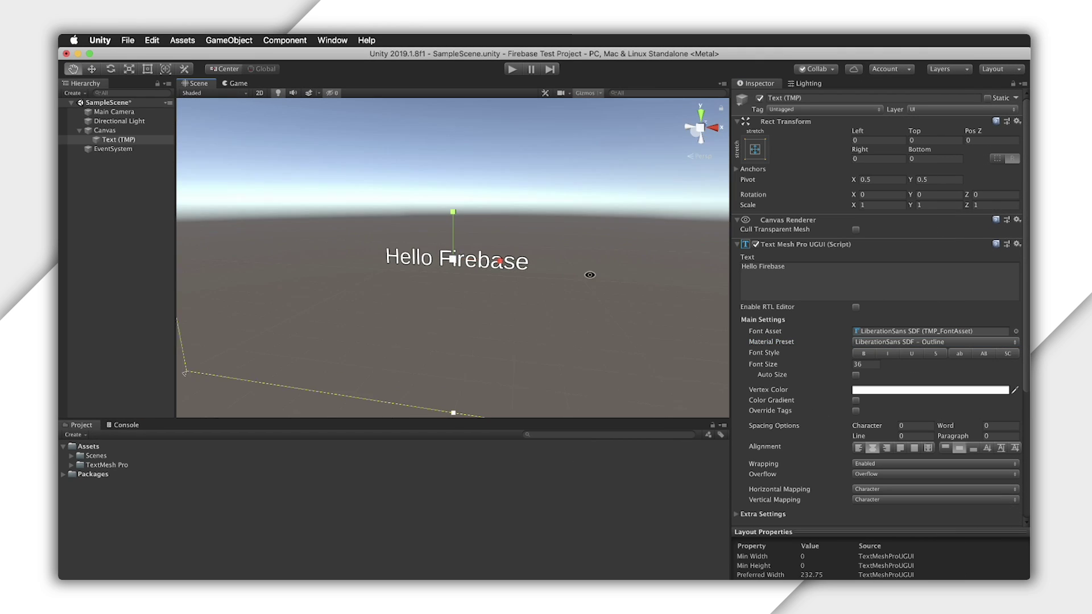
{"action": "left_click_drag", "start_coordinate": [590, 275], "coordinate": [671, 305], "text": "alt"}
{"action": "key", "text": "super+s"}
Switch the build platform to Android and open its Player settings.
{"action": "left_click", "coordinate": [127, 40]}
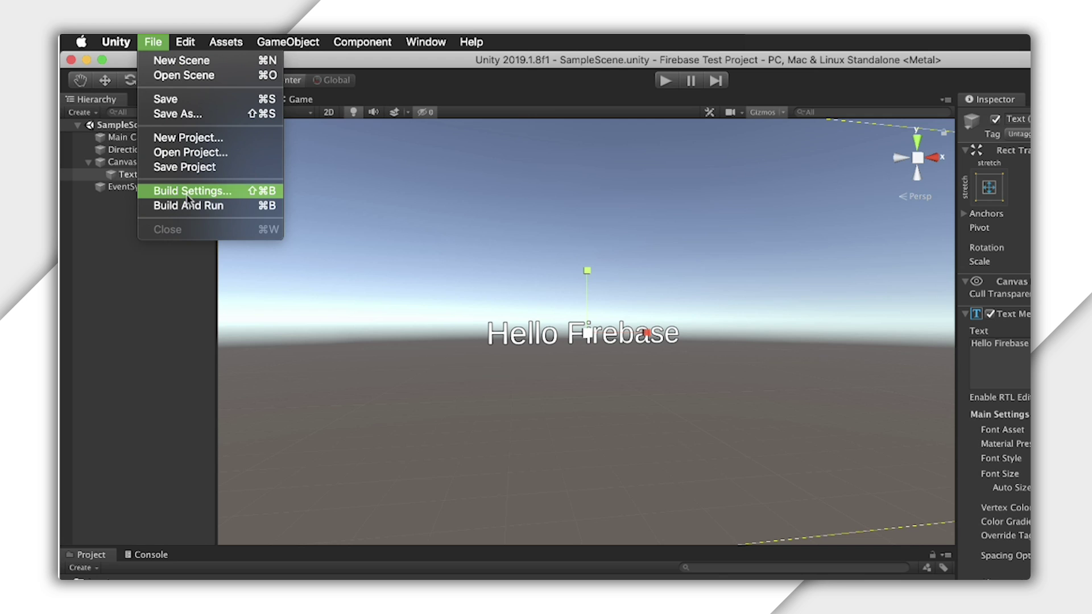
{"action": "left_click", "coordinate": [187, 193]}
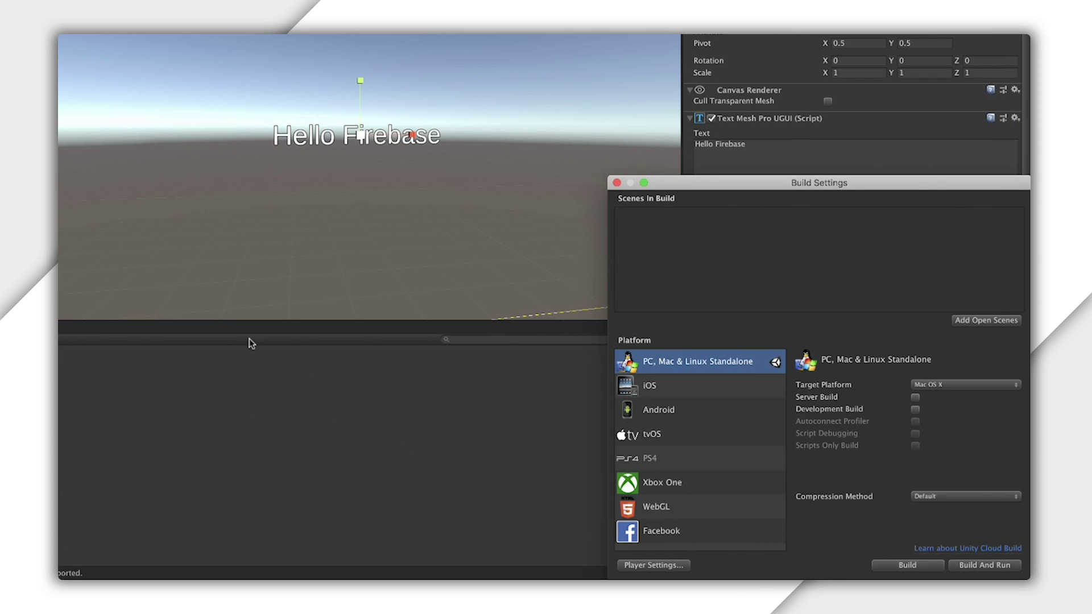
{"action": "left_click", "coordinate": [683, 410]}
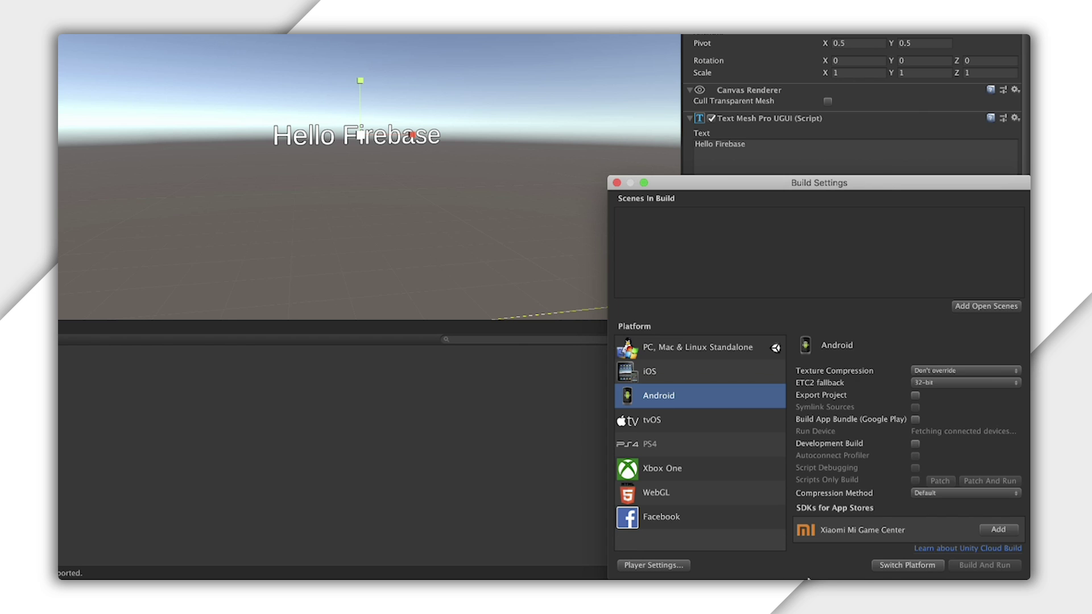
{"action": "left_click", "coordinate": [889, 565]}
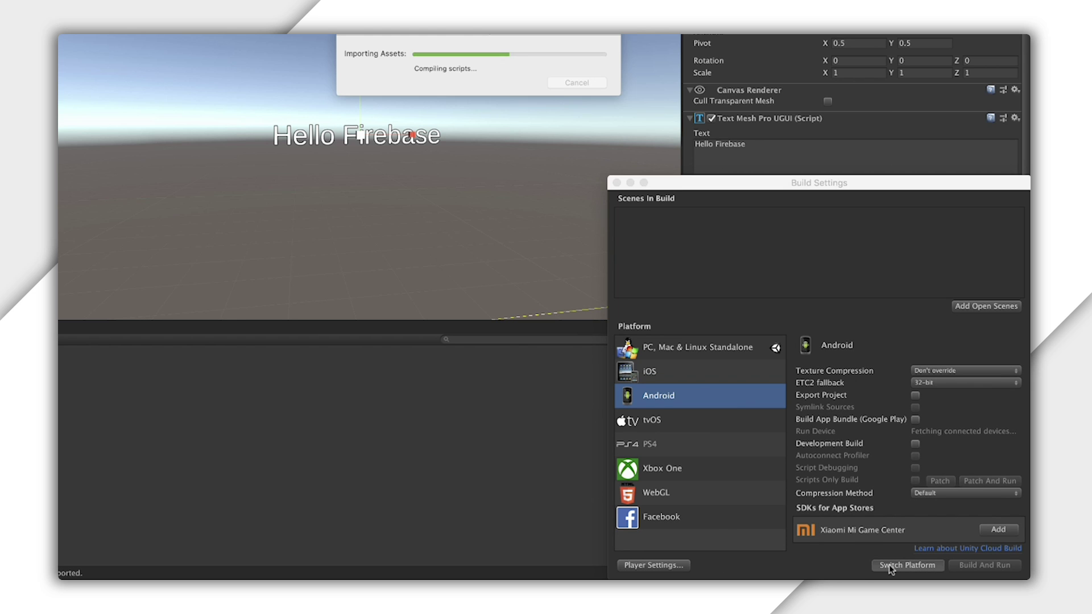
{"action": "left_click", "coordinate": [662, 567]}
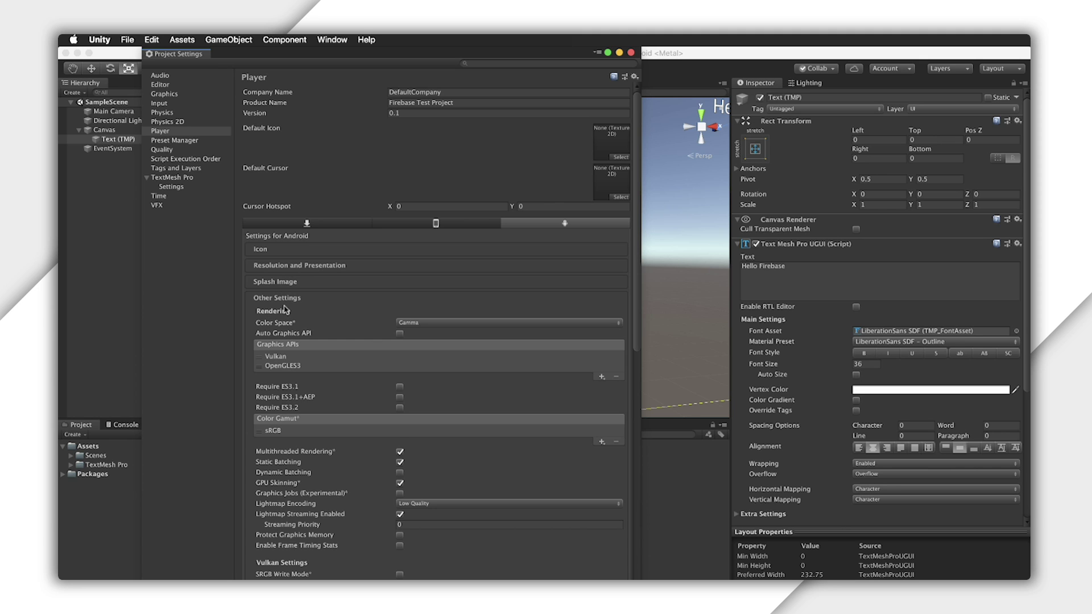
Set the Android package name to com.google.firebase.test.
{"action": "scroll", "coordinate": [287, 310], "scroll_direction": "down", "scroll_amount": 10}
{"action": "left_click", "coordinate": [447, 369]}
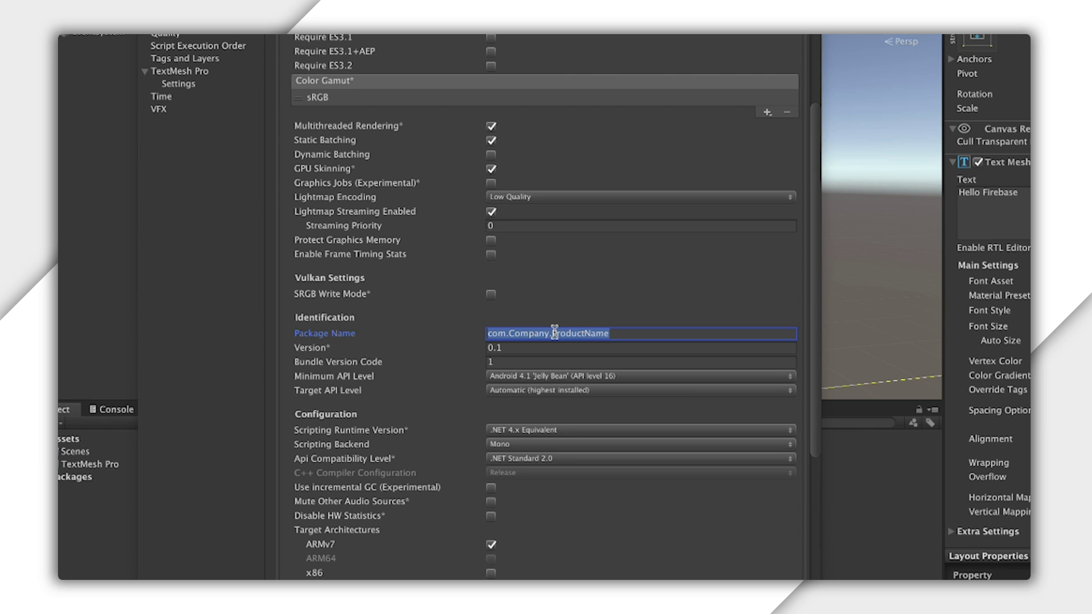
{"action": "type", "text": "com.google.fi"}
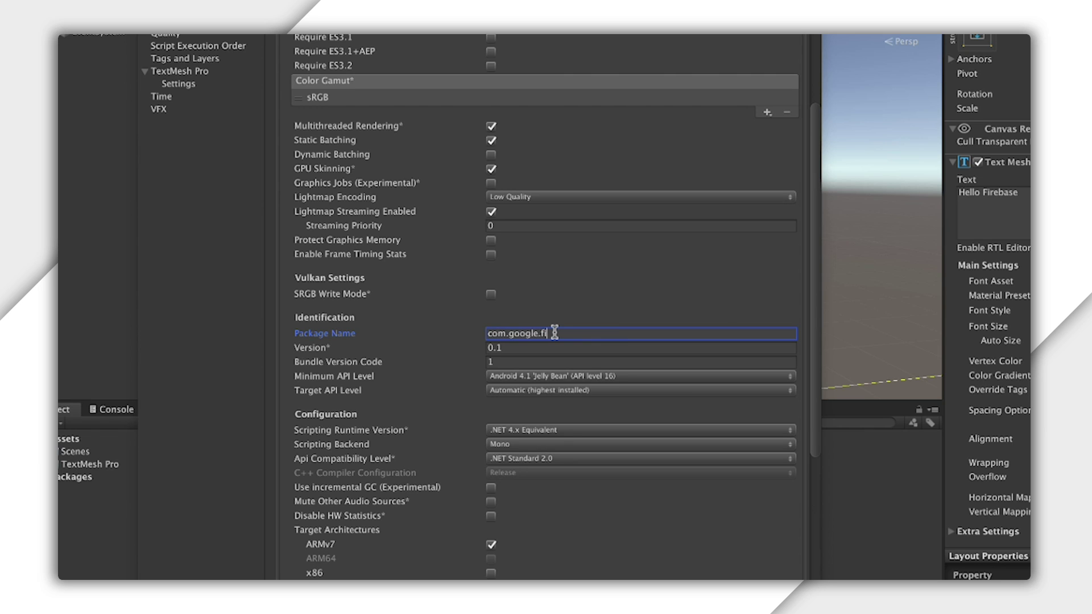
{"action": "type", "text": "rebase.test"}
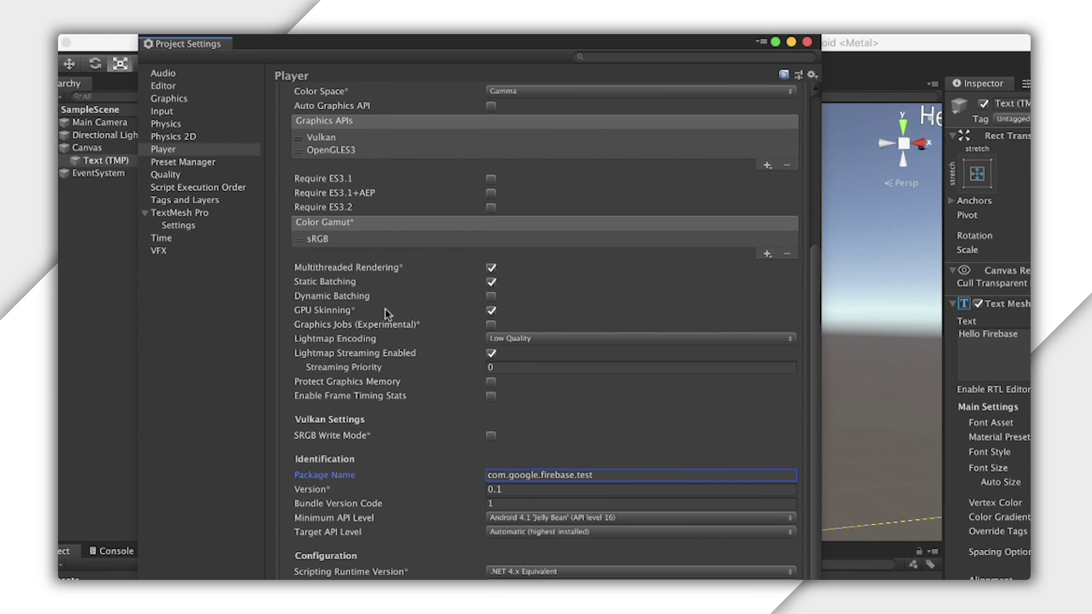
Set the iOS bundle identifier to com.google.firebase.test plus a personal-name suffix.
{"action": "scroll", "coordinate": [616, 170], "scroll_direction": "up", "scroll_amount": 10}
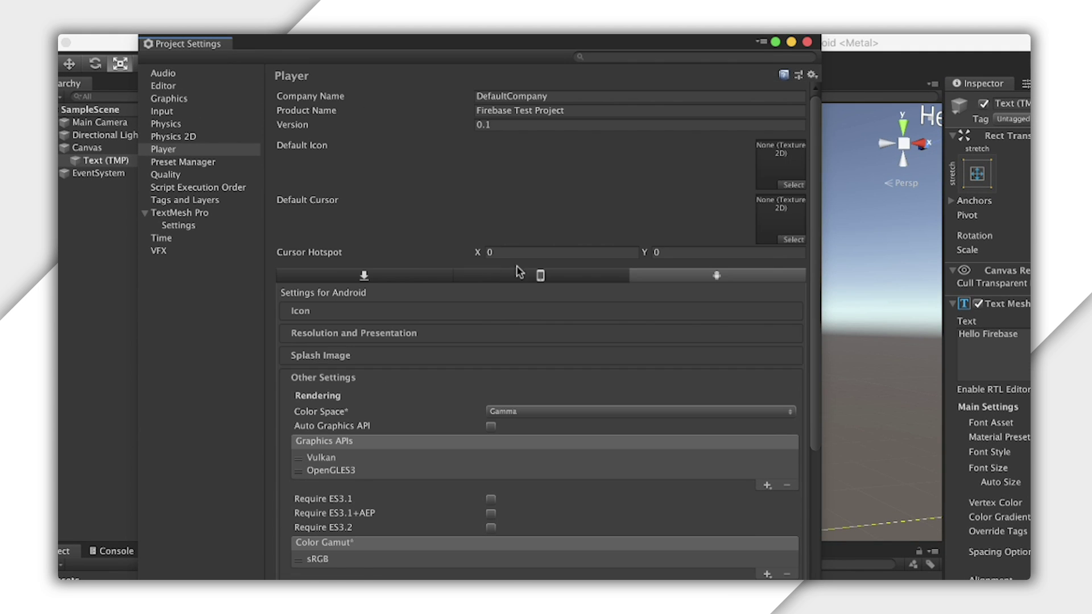
{"action": "left_click", "coordinate": [532, 272]}
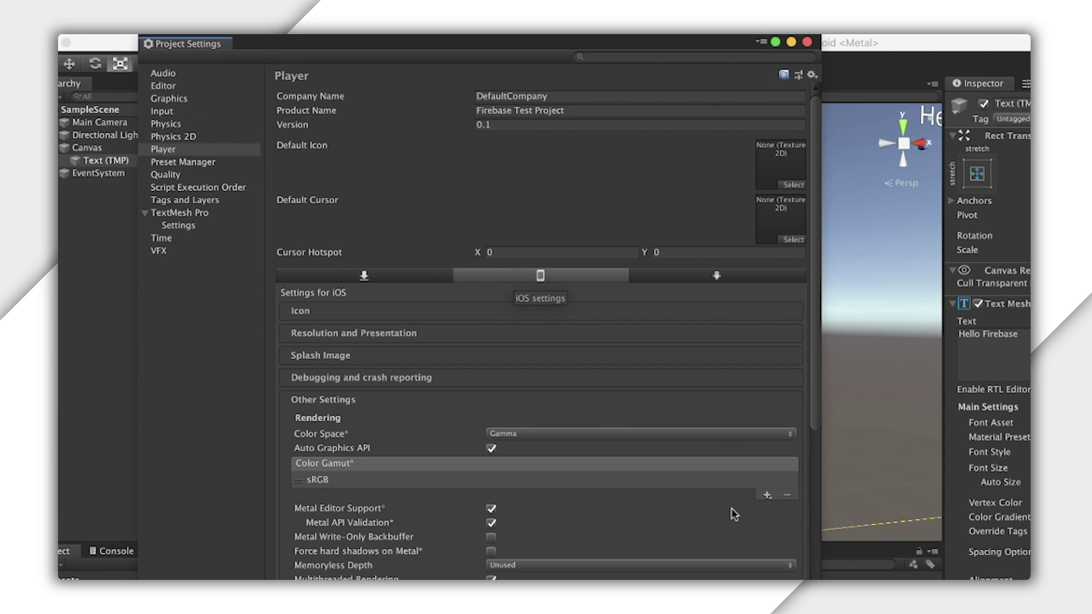
{"action": "scroll", "coordinate": [682, 501], "scroll_direction": "down", "scroll_amount": 7}
{"action": "double_click", "coordinate": [585, 496]}
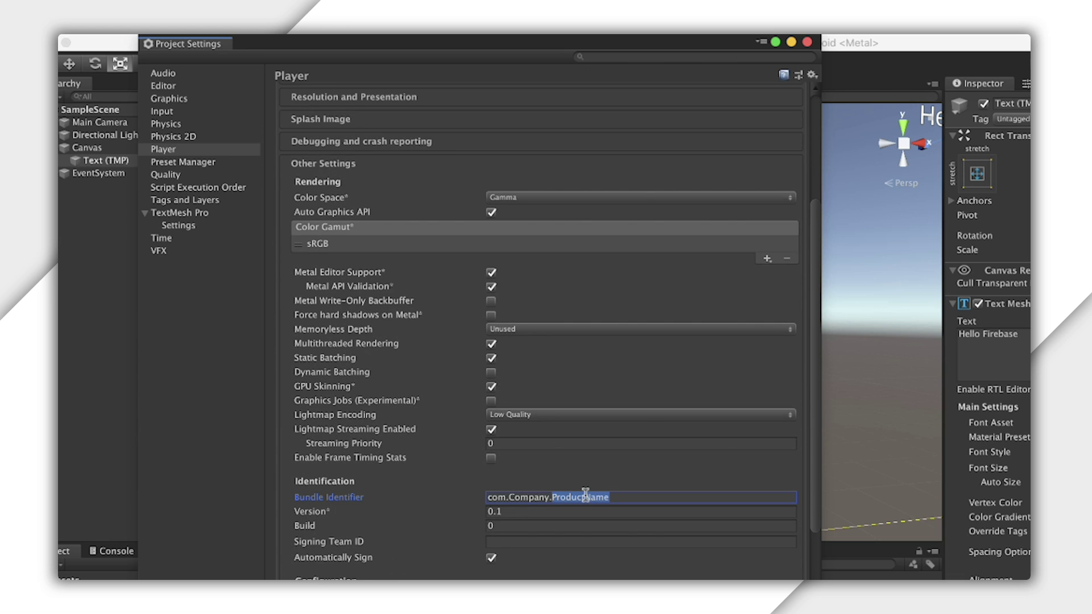
{"action": "triple_click", "coordinate": [586, 496]}
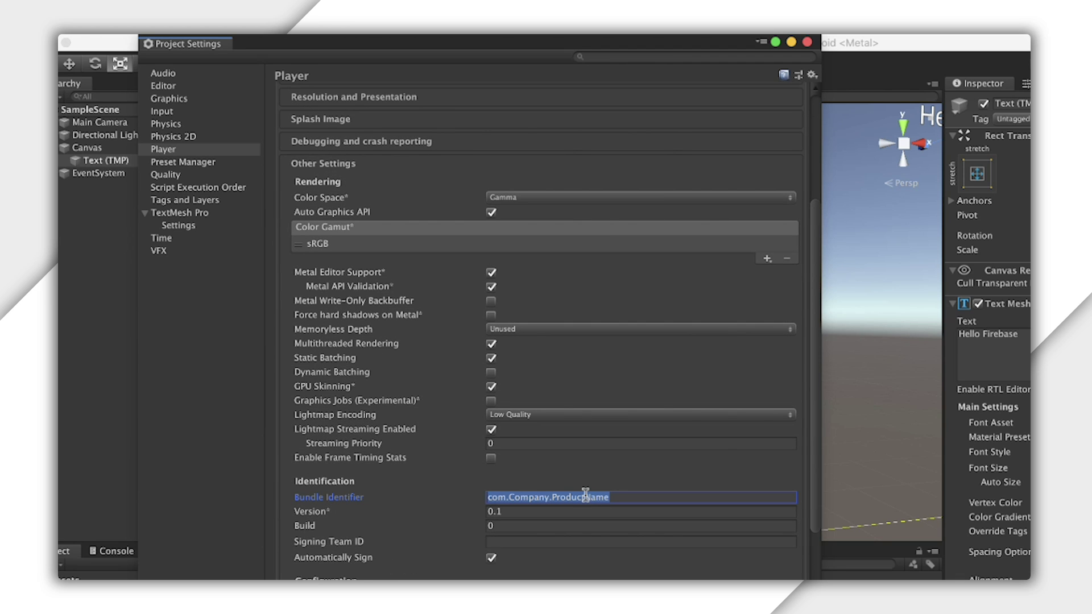
{"action": "type", "text": "com.google.fir"}
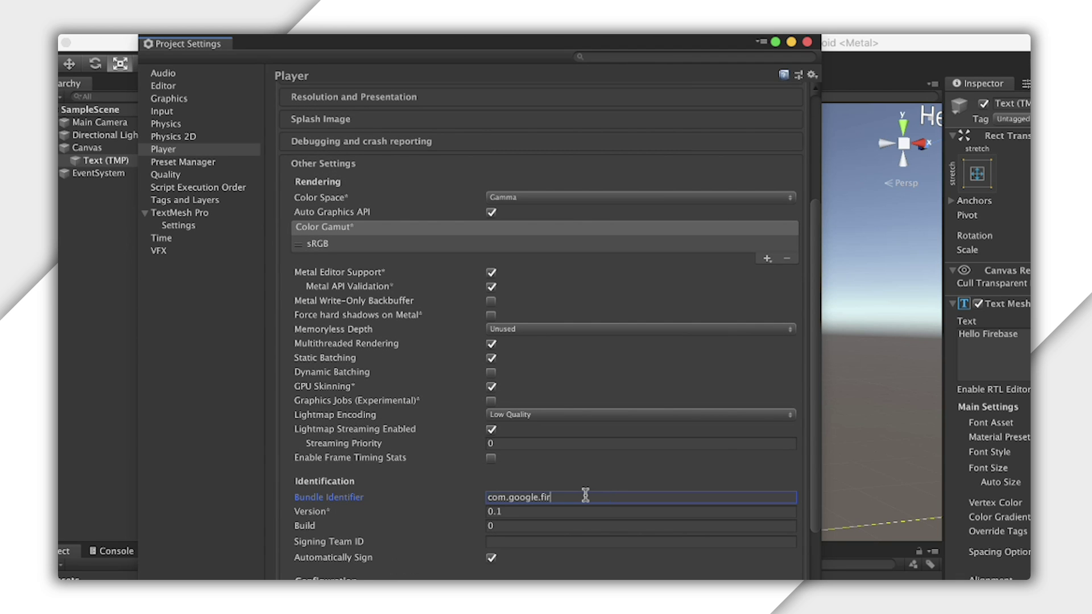
{"action": "type", "text": "ebase.test.patrick"}
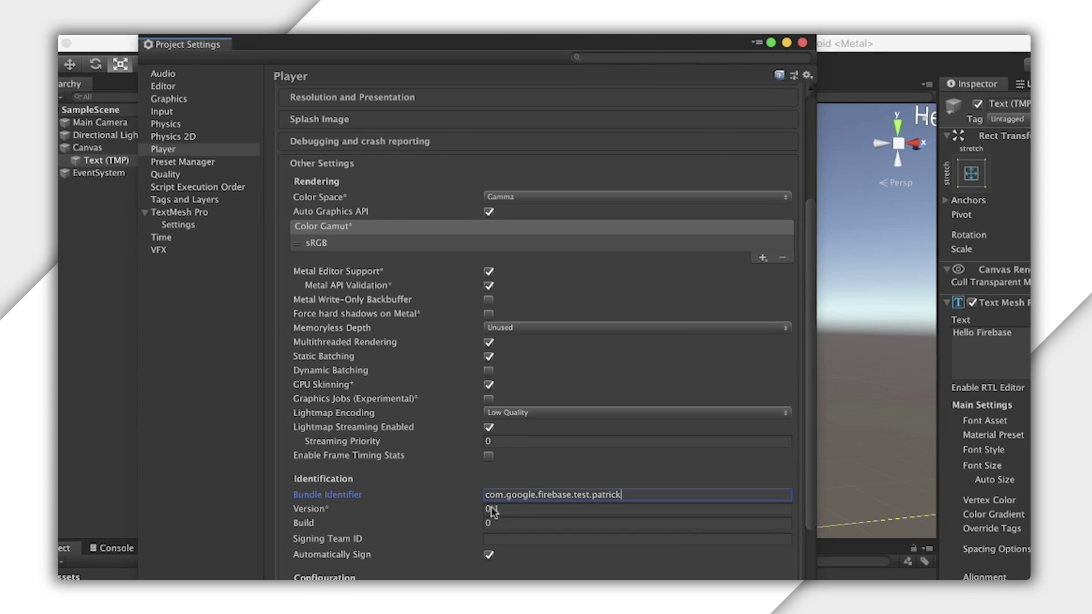
{"action": "scroll", "coordinate": [368, 408], "scroll_direction": "up", "scroll_amount": 2}
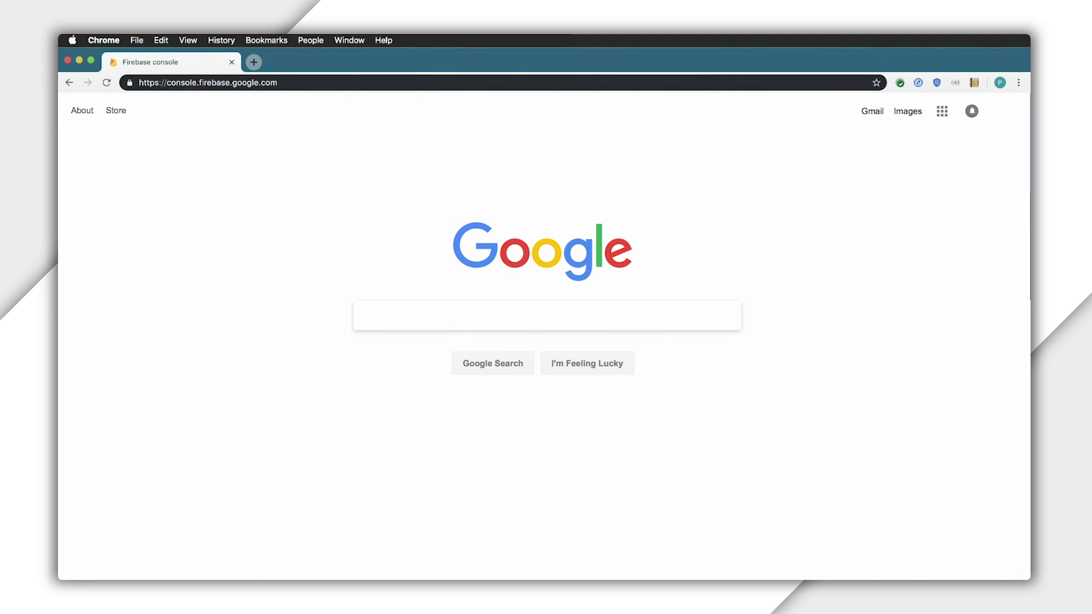
Load the Firebase Unity setup page and go to the Firebase console.
{"action": "left_click", "coordinate": [323, 84]}
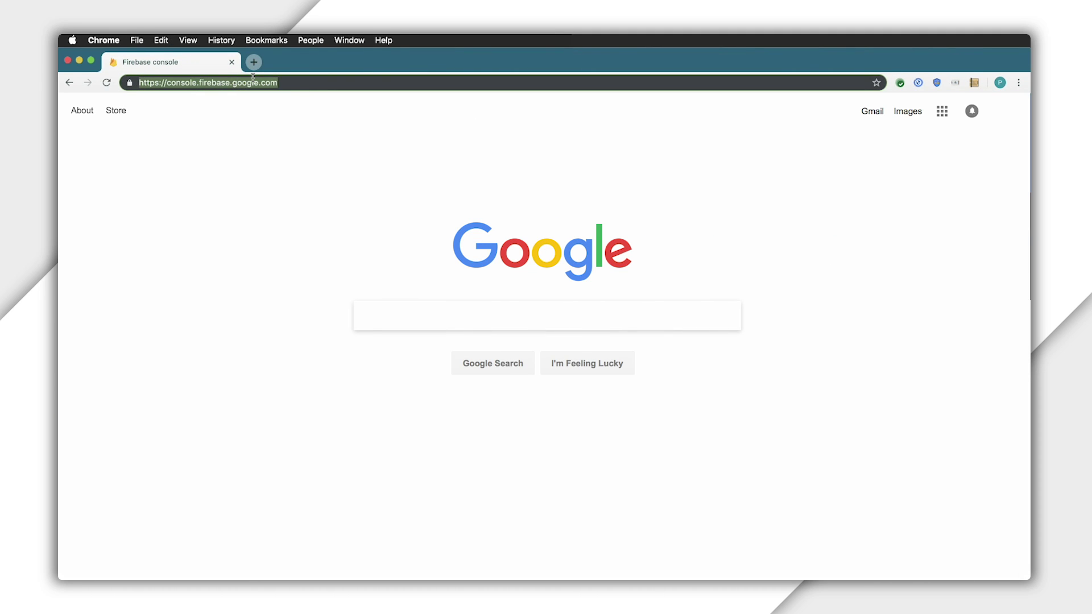
{"action": "type", "text": "firebase.google."}
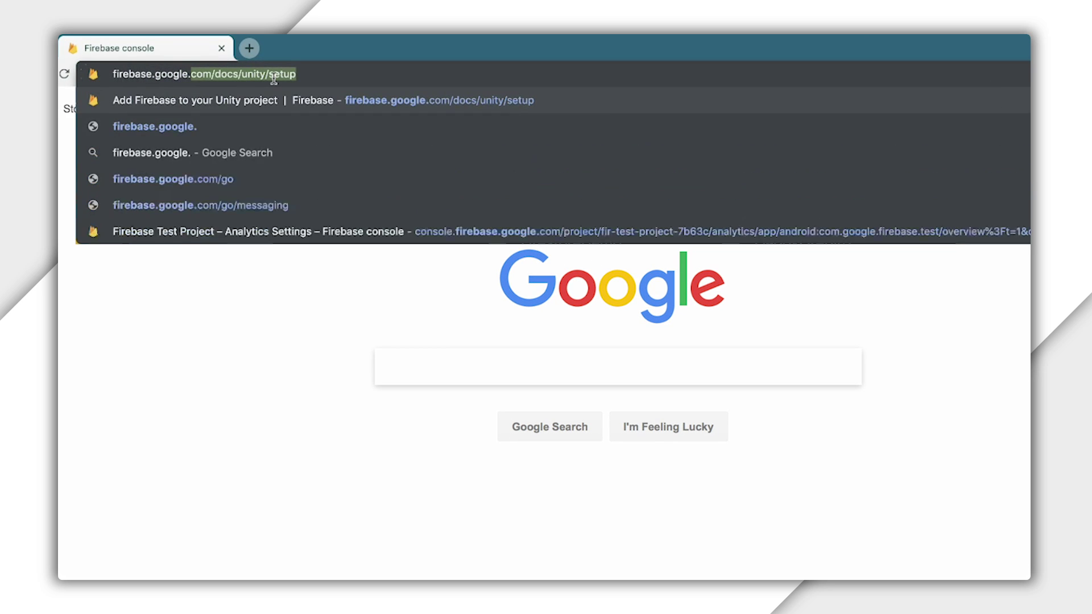
{"action": "key", "text": "Return"}
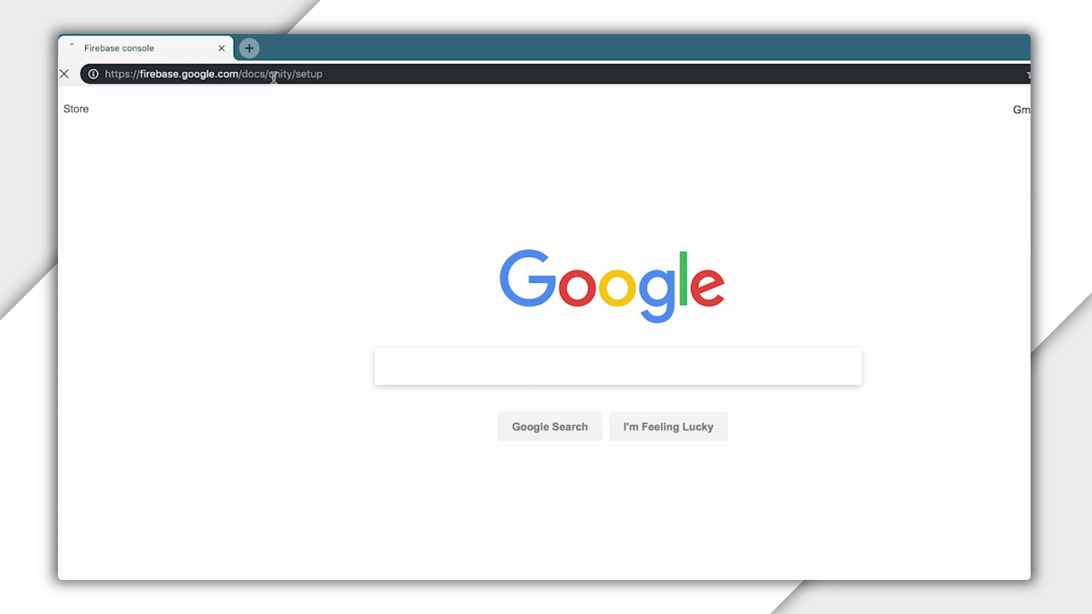
{"action": "left_click", "coordinate": [919, 115]}
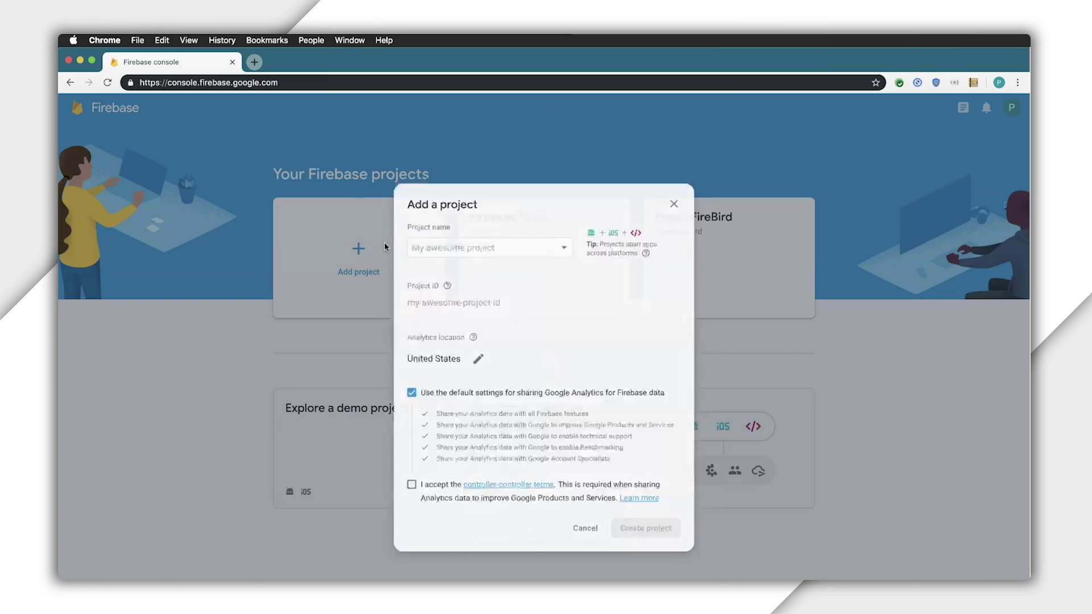
Create the Firebase project 'Firebase Test Project', accepting the analytics terms, and continue into it.
{"action": "left_click", "coordinate": [523, 249]}
{"action": "type", "text": "Firebase Test Project"}
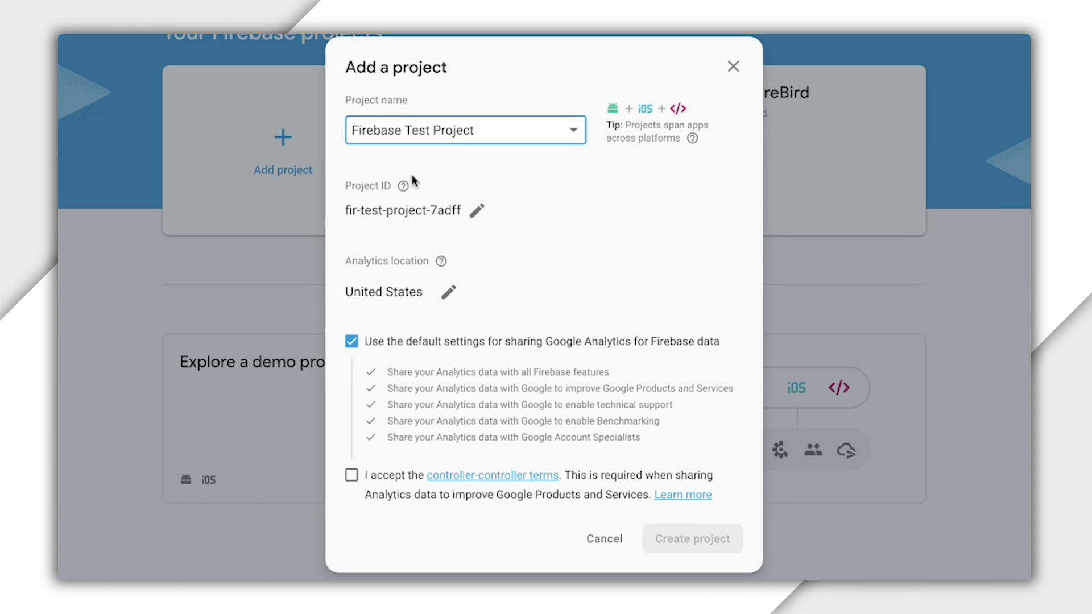
{"action": "left_click", "coordinate": [352, 475]}
{"action": "left_click", "coordinate": [692, 543]}
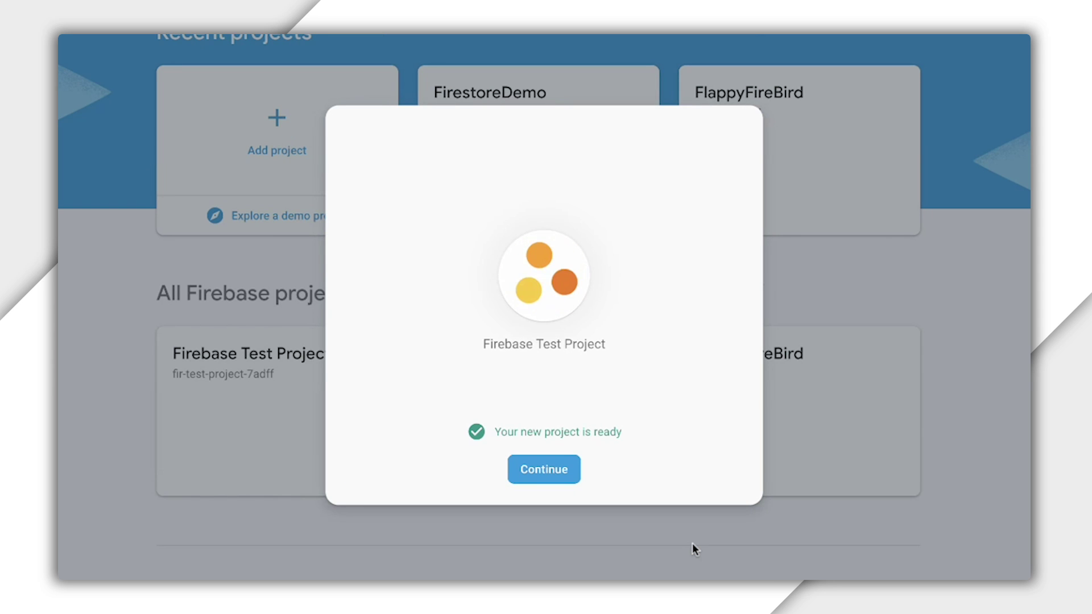
{"action": "left_click", "coordinate": [511, 463]}
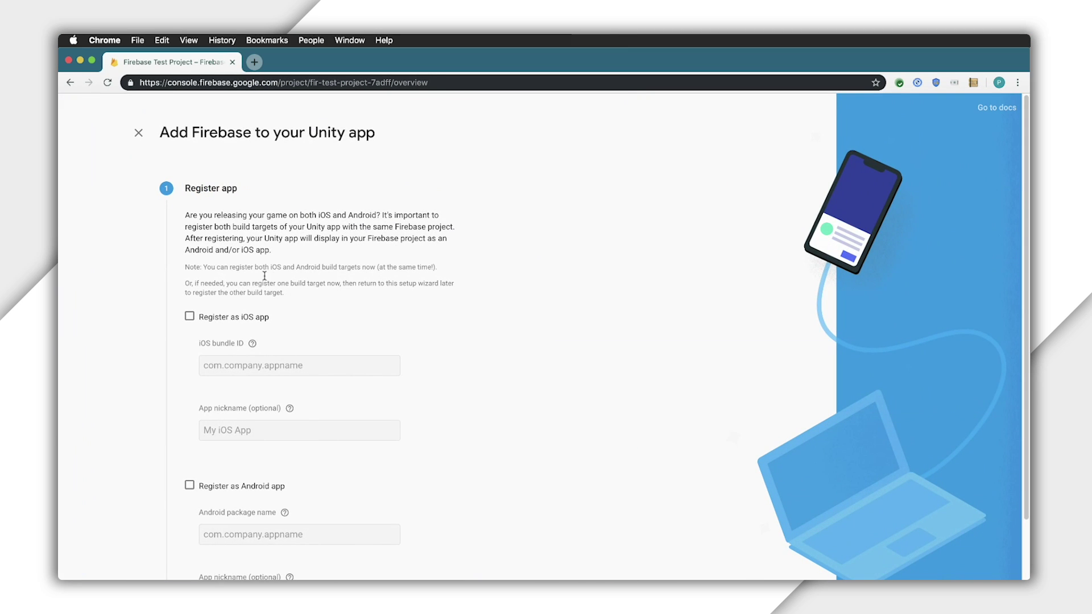
Register the iOS app with the personal-suffix bundle ID and nickname 'iOS Test Game'.
{"action": "left_click", "coordinate": [230, 317]}
{"action": "left_click", "coordinate": [231, 367]}
{"action": "type", "text": "com.google.firebase.test.patrick"}
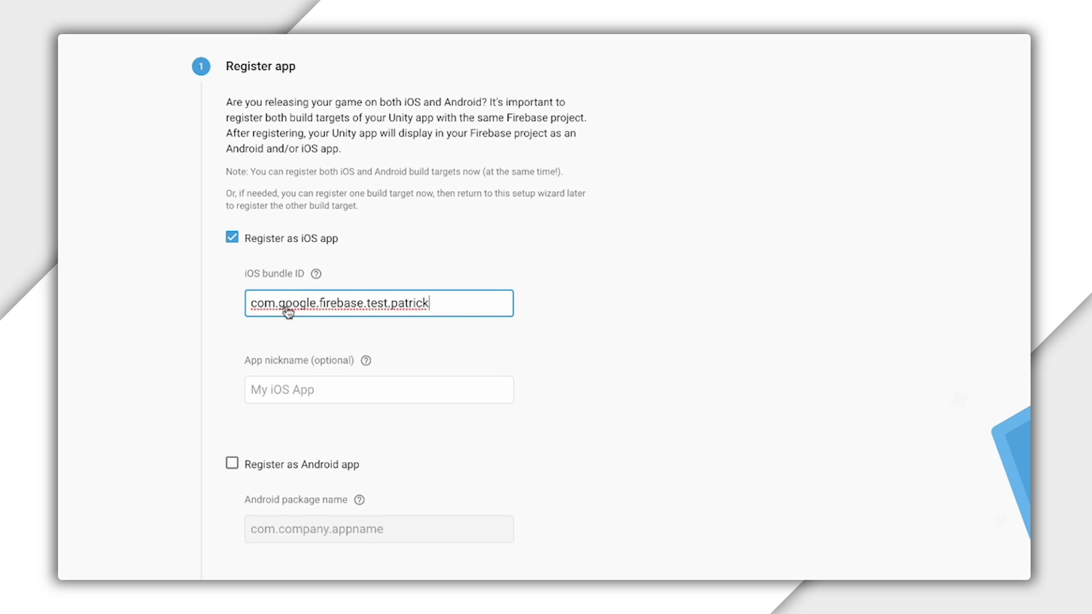
{"action": "left_click", "coordinate": [343, 389]}
{"action": "type", "text": "iOS "}
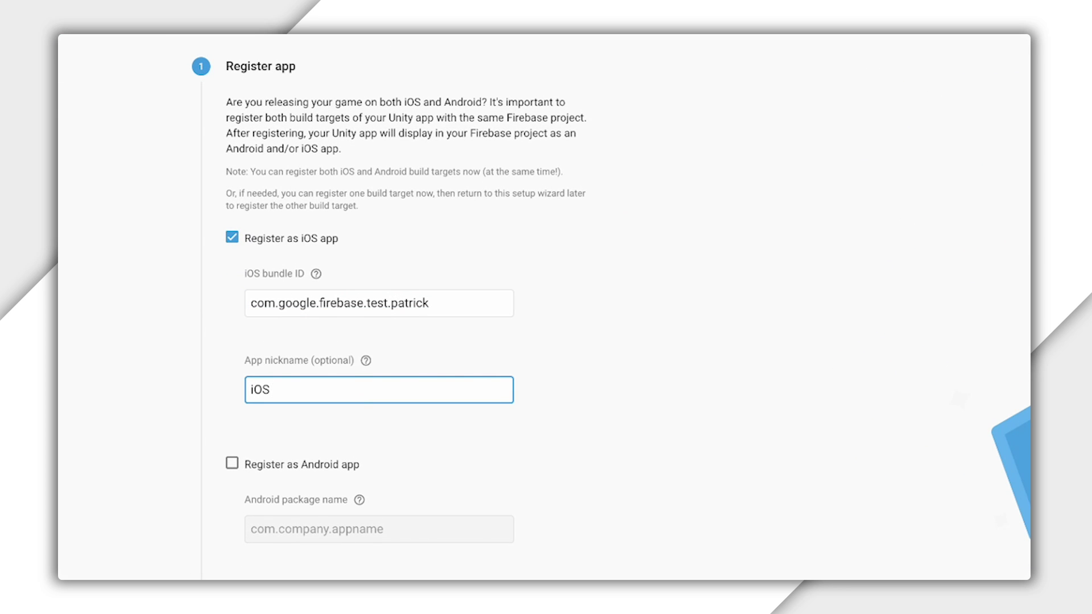
{"action": "type", "text": "Test Applica"}
{"action": "key", "text": "BackSpace"}
{"action": "key", "text": "BackSpace"}
{"action": "key", "text": "BackSpace"}
{"action": "key", "text": "BackSpace"}
{"action": "key", "text": "BackSpace"}
{"action": "key", "text": "BackSpace"}
{"action": "key", "text": "BackSpace"}
{"action": "type", "text": "Game"}
Register the Android app with package com.google.firebase.test and nickname 'Android Test Game'.
{"action": "left_click", "coordinate": [232, 481]}
{"action": "scroll", "coordinate": [231, 484], "scroll_direction": "down", "scroll_amount": 3}
{"action": "left_click", "coordinate": [285, 385]}
{"action": "type", "text": "com.google.firebase.test"}
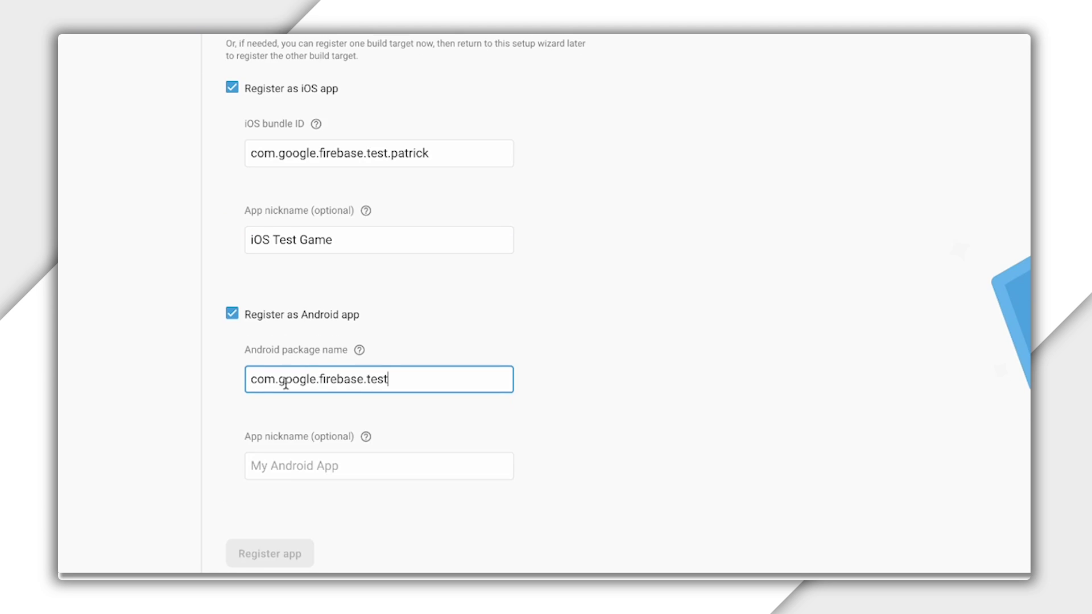
{"action": "left_click", "coordinate": [310, 463]}
{"action": "type", "text": "Android Test Game"}
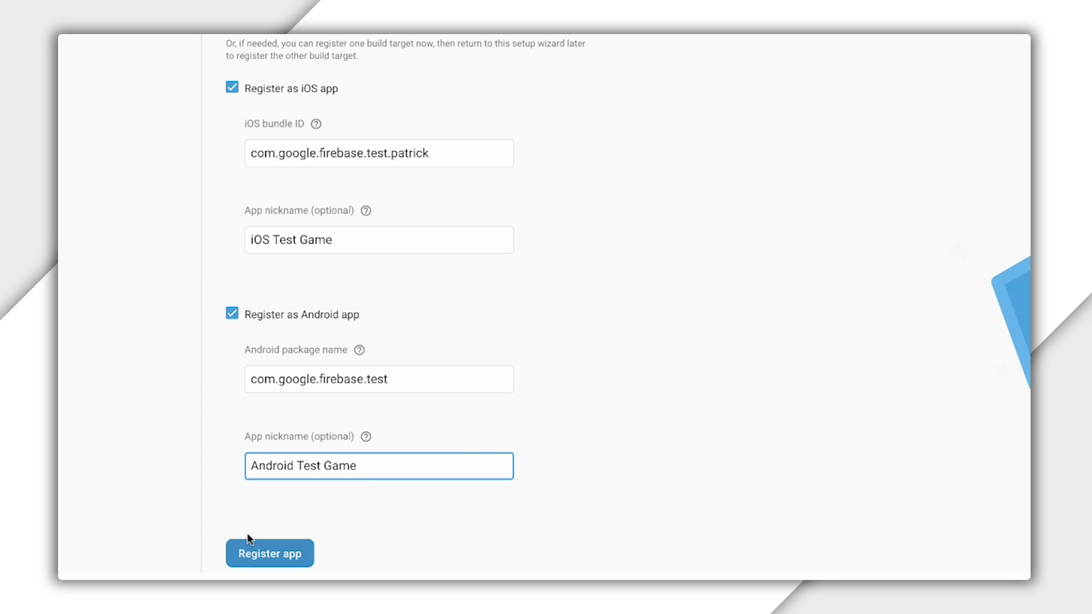
{"action": "scroll", "coordinate": [254, 532], "scroll_direction": "down", "scroll_amount": 1}
Register both apps, download google-services.json and GoogleService-Info.plist, and show them in Finder.
{"action": "left_click", "coordinate": [287, 506]}
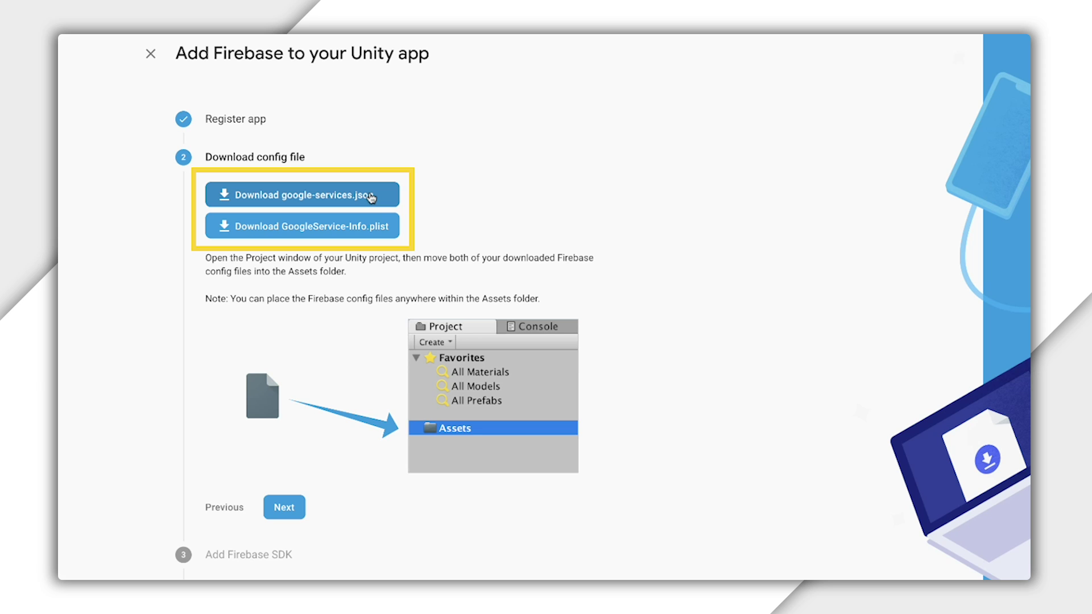
{"action": "left_click", "coordinate": [370, 197]}
{"action": "left_click", "coordinate": [367, 225]}
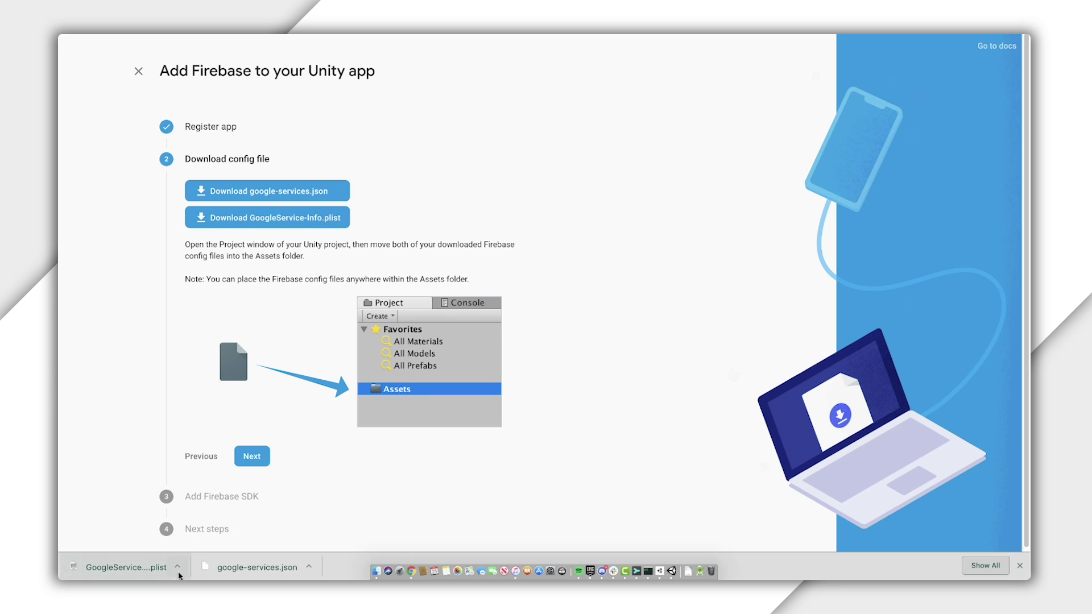
{"action": "left_click", "coordinate": [178, 567]}
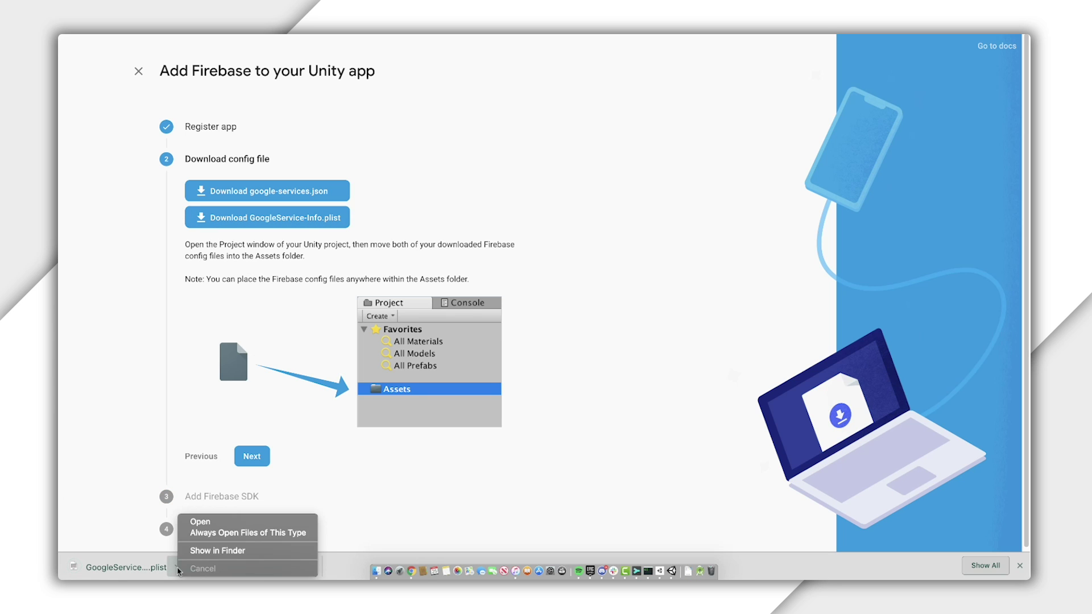
{"action": "left_click", "coordinate": [206, 546]}
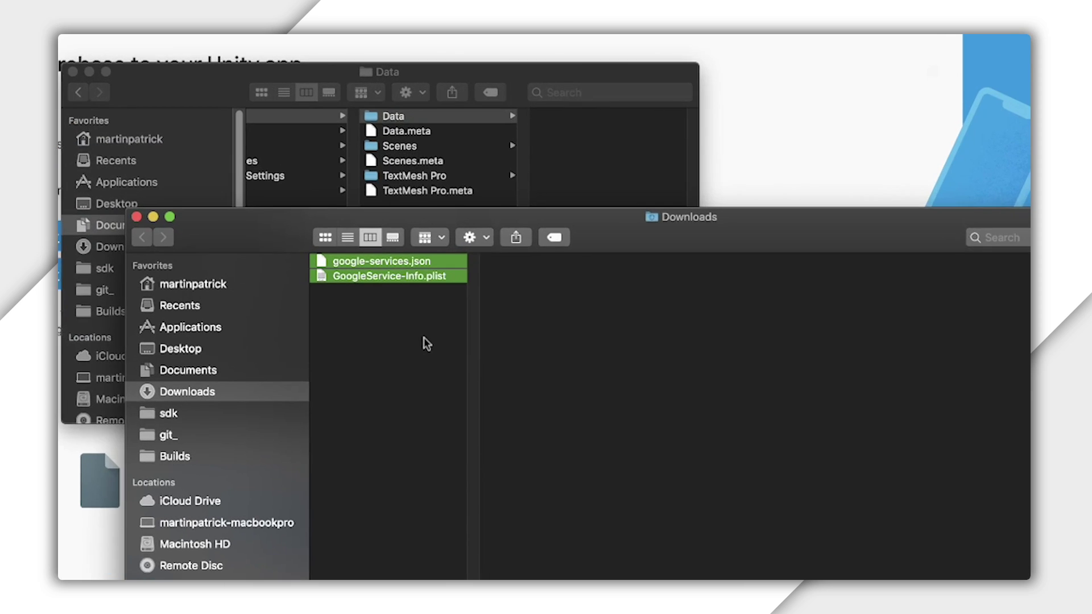
Drop google-services.json and GoogleService-Info.plist into the project's Data folder and return to Chrome.
{"action": "left_click_drag", "start_coordinate": [448, 220], "coordinate": [601, 132]}
{"action": "left_click_drag", "start_coordinate": [663, 181], "coordinate": [663, 181]}
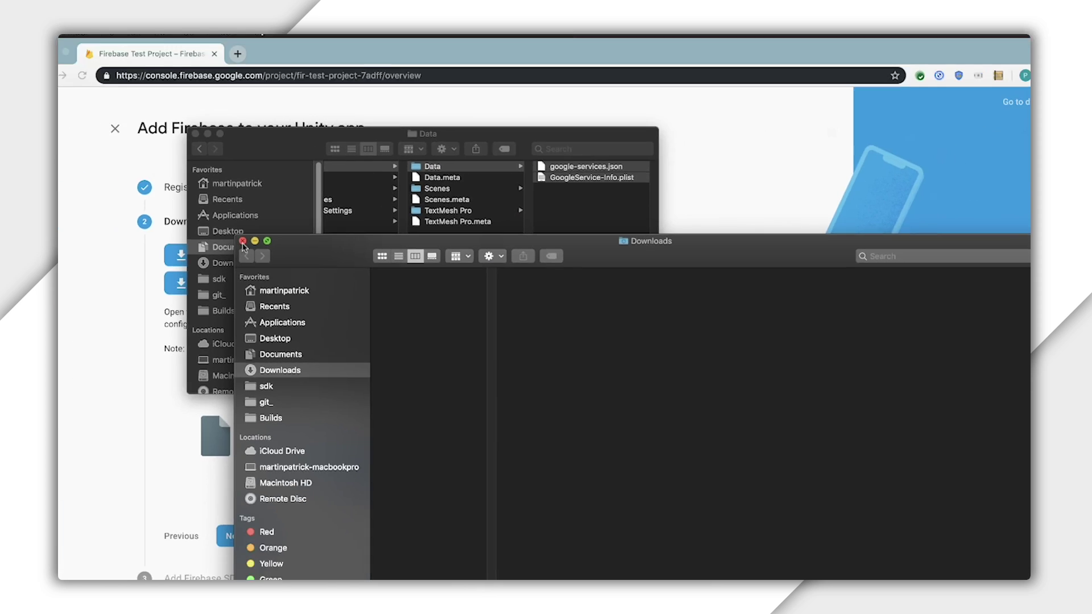
{"action": "left_click", "coordinate": [243, 245]}
{"action": "left_click", "coordinate": [91, 491]}
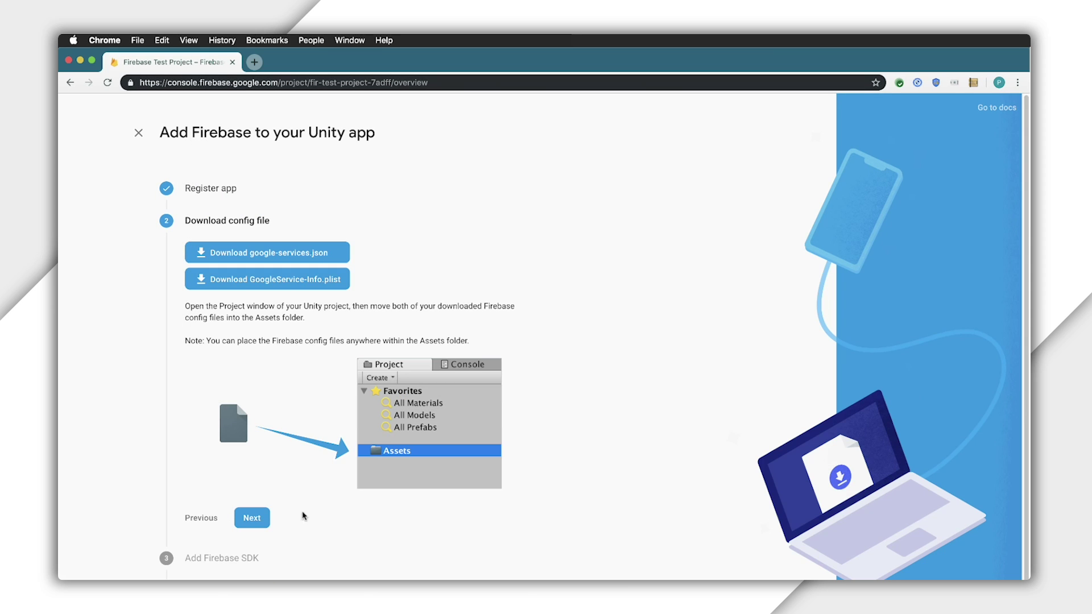
Download the Firebase Unity SDK and complete the remaining wizard steps to reach the console.
{"action": "left_click", "coordinate": [252, 518]}
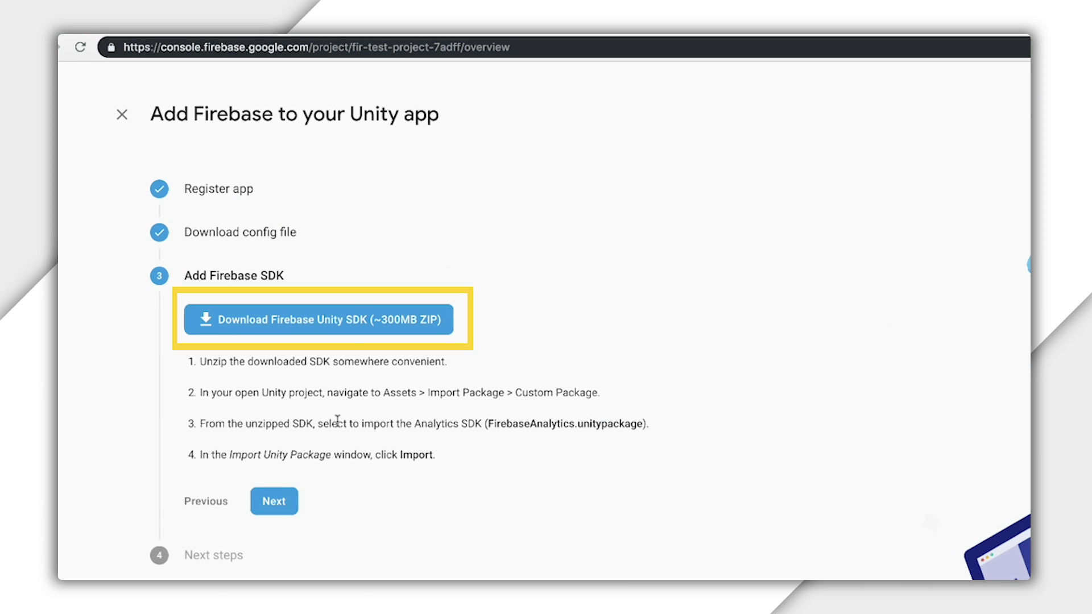
{"action": "left_click", "coordinate": [341, 311]}
{"action": "left_click", "coordinate": [285, 503]}
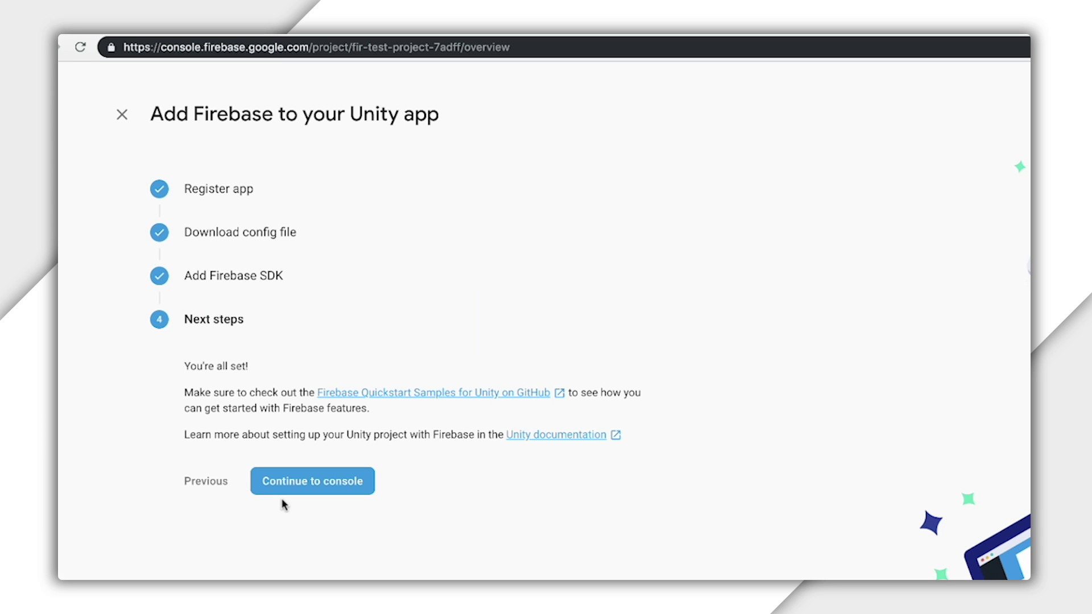
{"action": "left_click", "coordinate": [285, 490]}
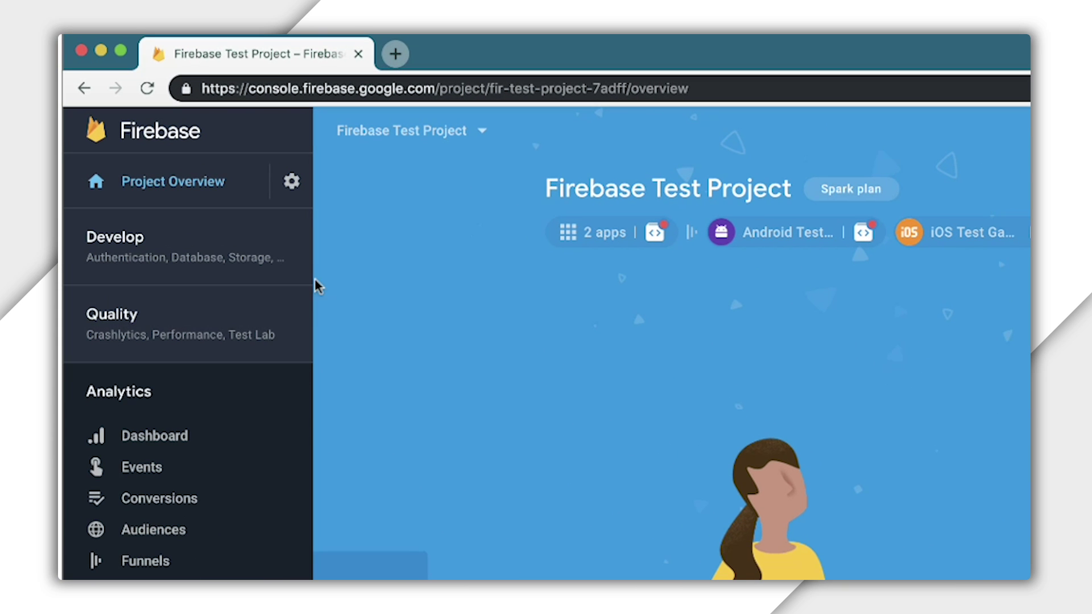
View the registered apps under Project settings, then enter the keytool command for the debug keystore.
{"action": "left_click", "coordinate": [292, 181]}
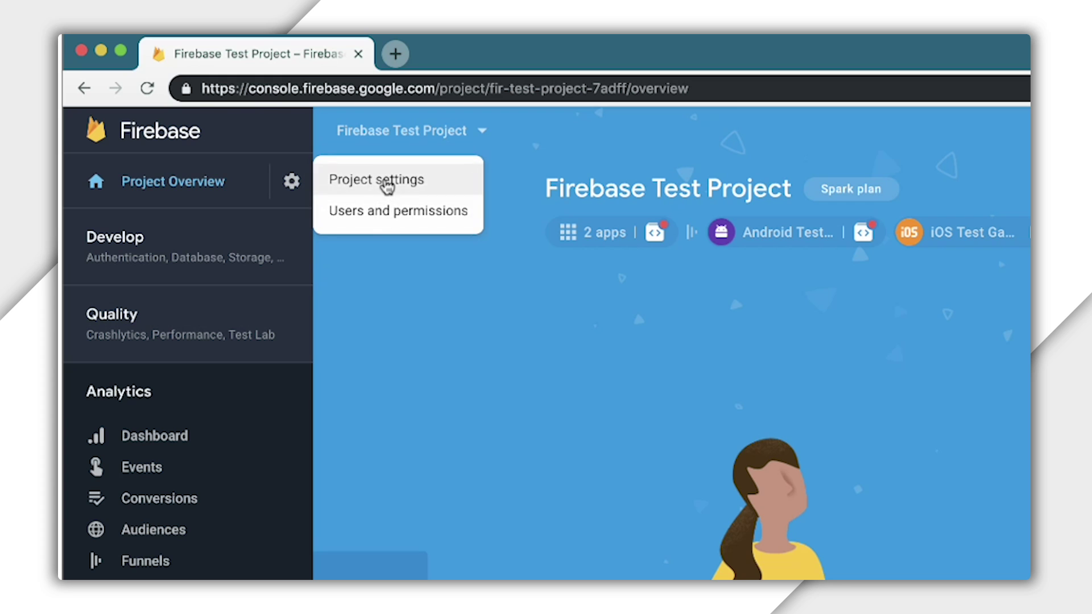
{"action": "left_click", "coordinate": [382, 182]}
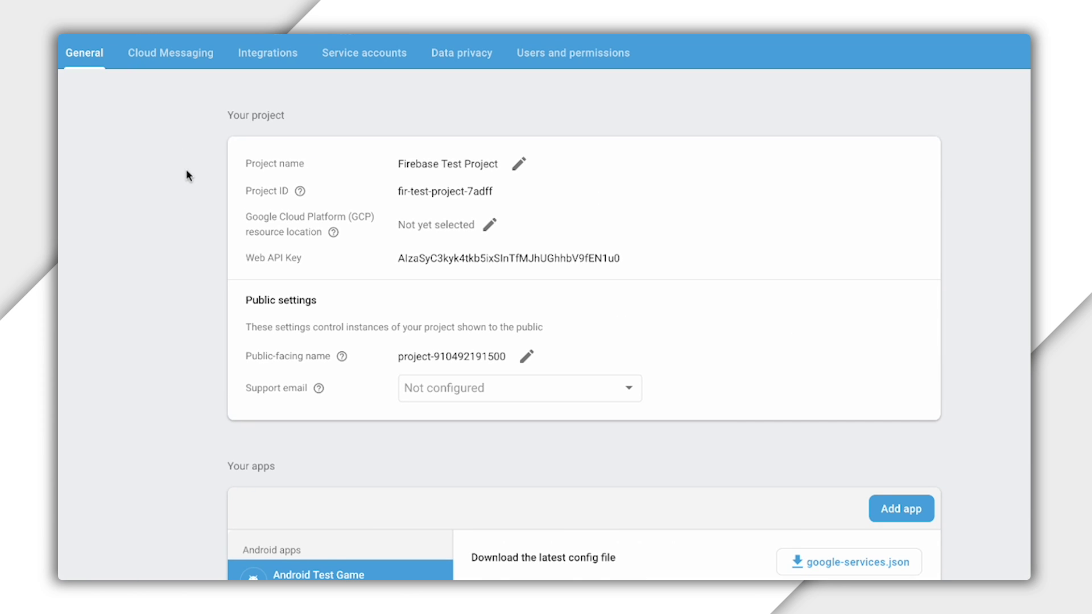
{"action": "scroll", "coordinate": [186, 169], "scroll_direction": "down", "scroll_amount": 3}
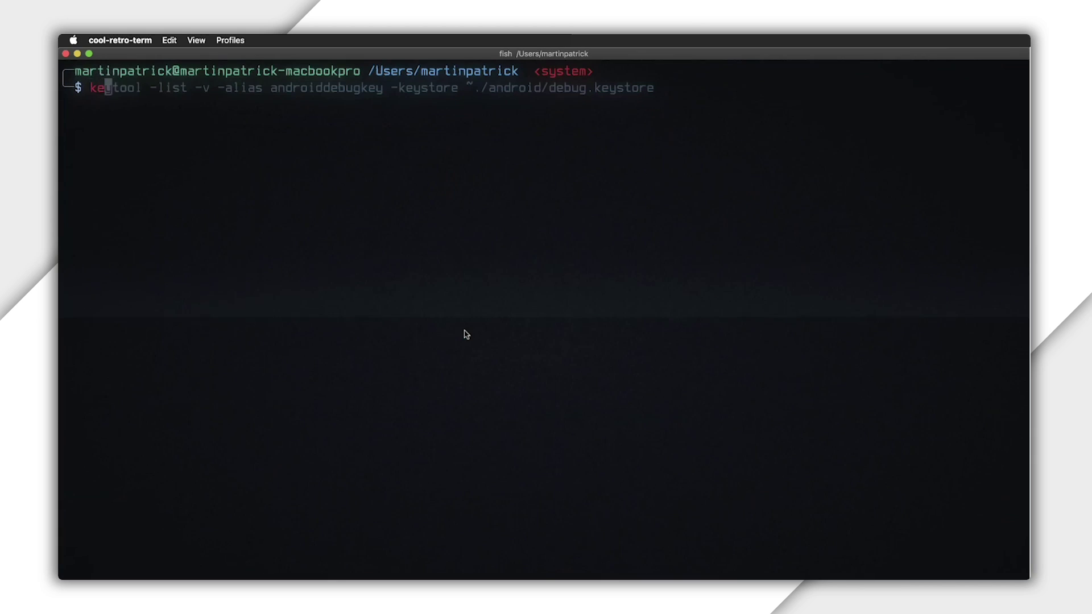
{"action": "type", "text": "eytool -lis"}
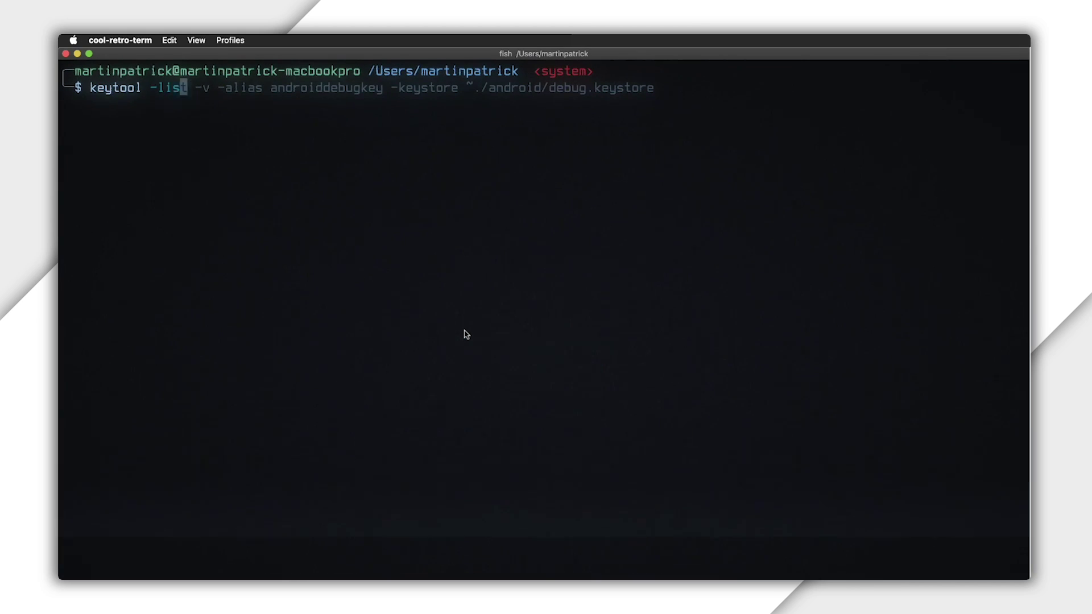
{"action": "type", "text": "t -v -alias androiddebugkey -"}
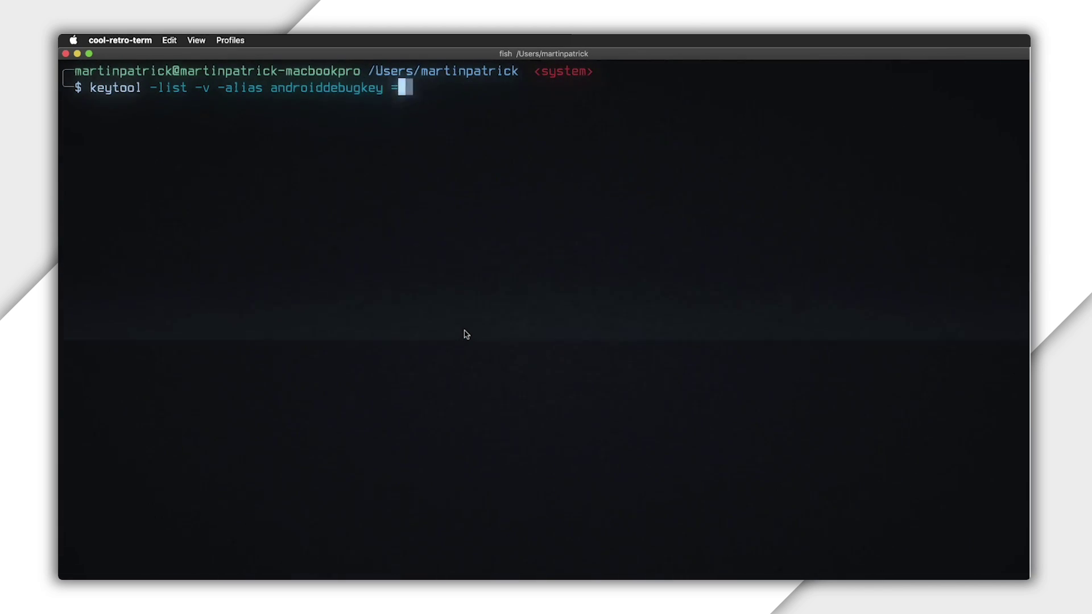
{"action": "type", "text": "keystore ~/.android/"}
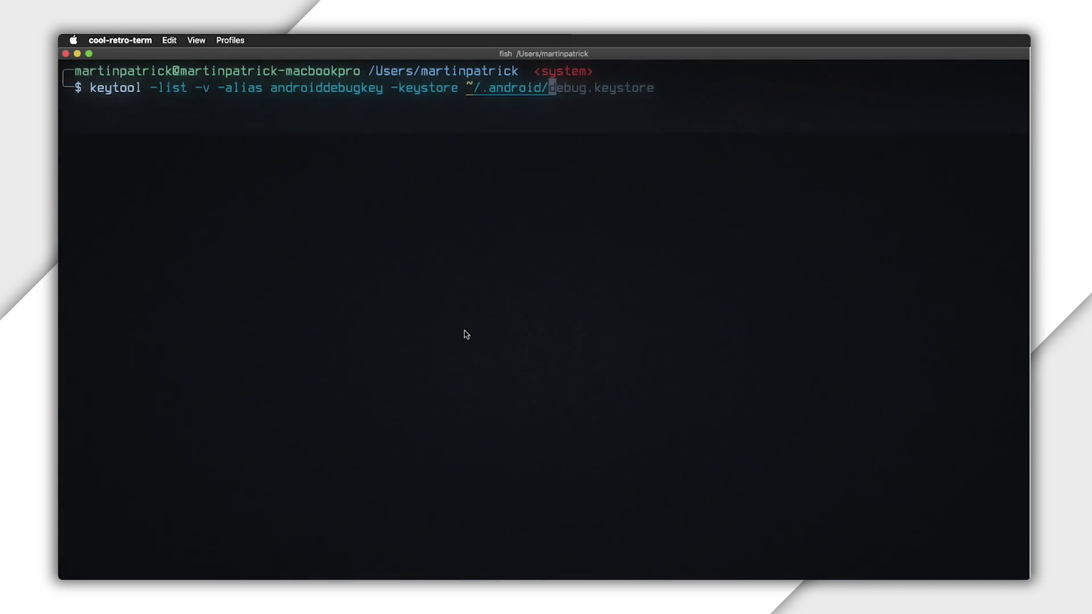
{"action": "type", "text": "debu"}
Run keytool on ~/.android/debug.keystore and select the printed SHA1 fingerprint.
{"action": "key", "text": "Right"}
{"action": "key", "text": "Return"}
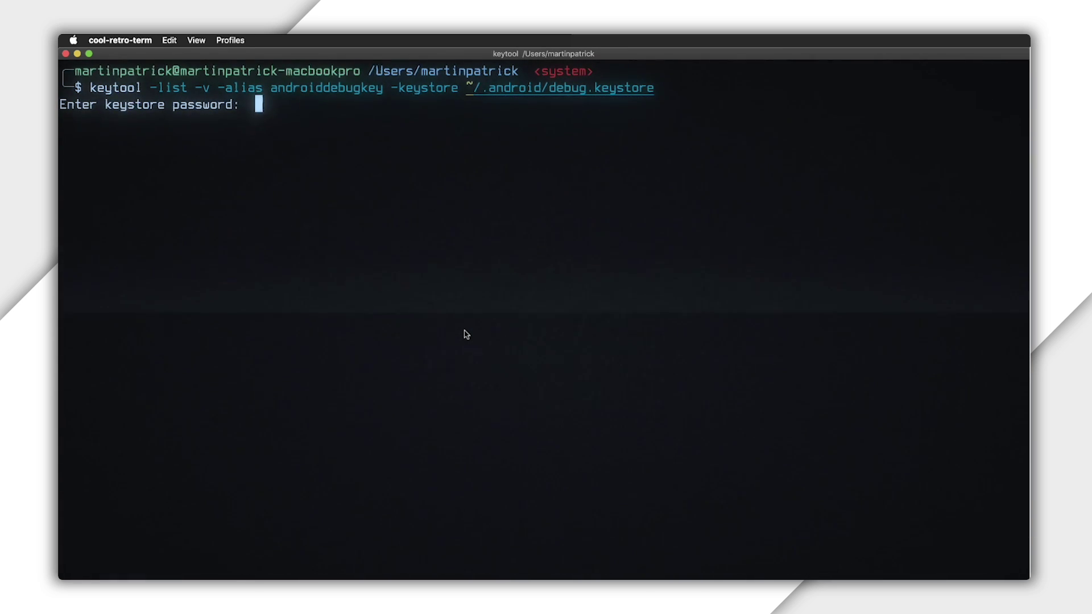
{"action": "key", "text": "Return"}
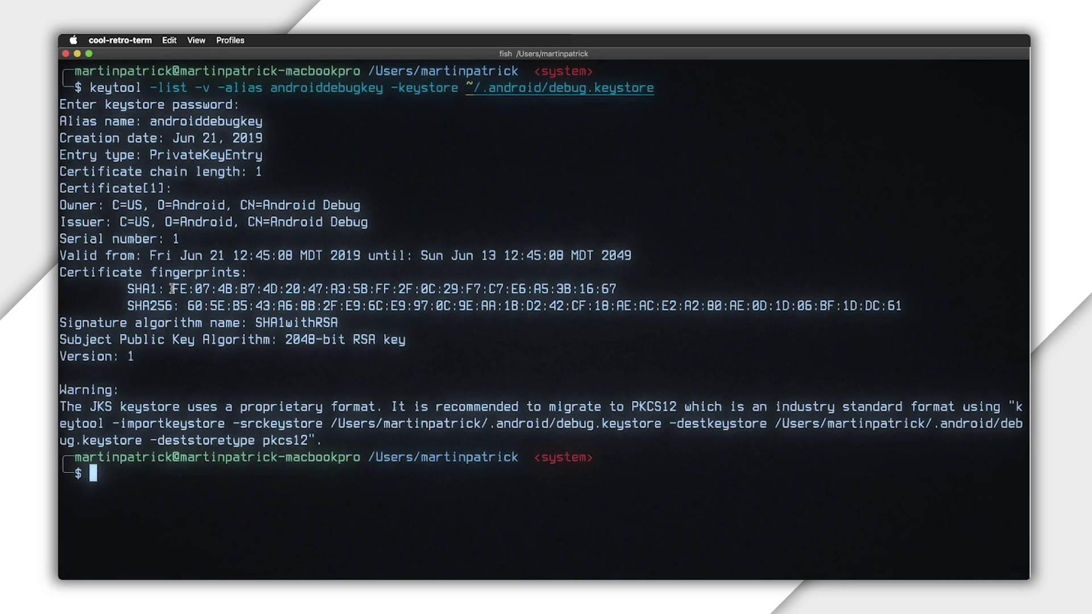
{"action": "left_click_drag", "start_coordinate": [172, 289], "coordinate": [619, 290]}
{"action": "key", "text": "super+c"}
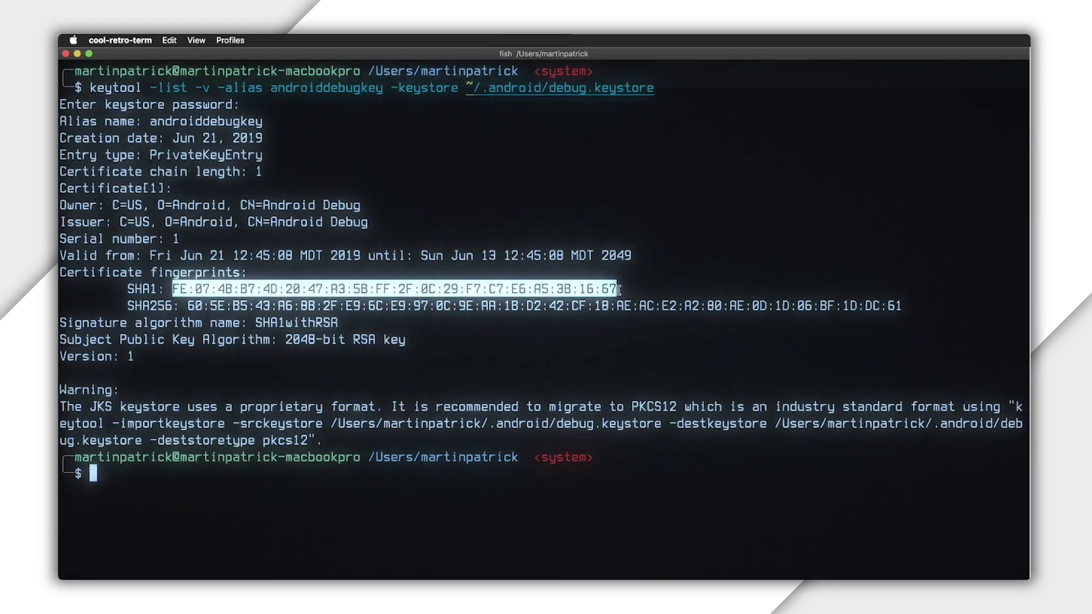
{"action": "key", "text": "ctrl+Up"}
{"action": "left_click", "coordinate": [633, 275]}
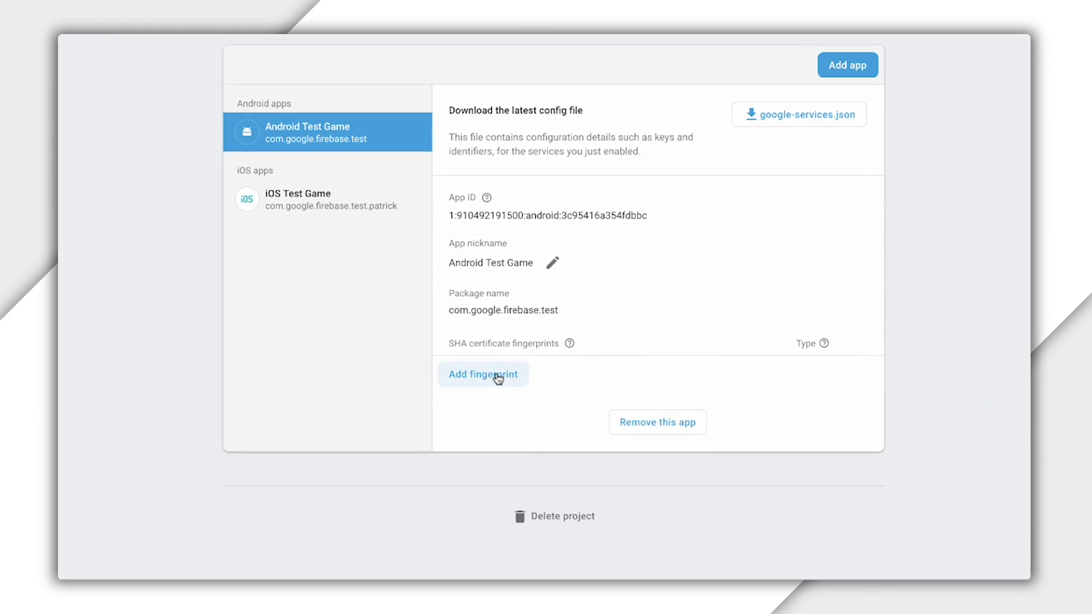
Save the copied SHA1 as Android Test Game's fingerprint, then view iOS Test Game's details.
{"action": "left_click", "coordinate": [498, 378]}
{"action": "left_click", "coordinate": [541, 451]}
{"action": "key", "text": "super+v"}
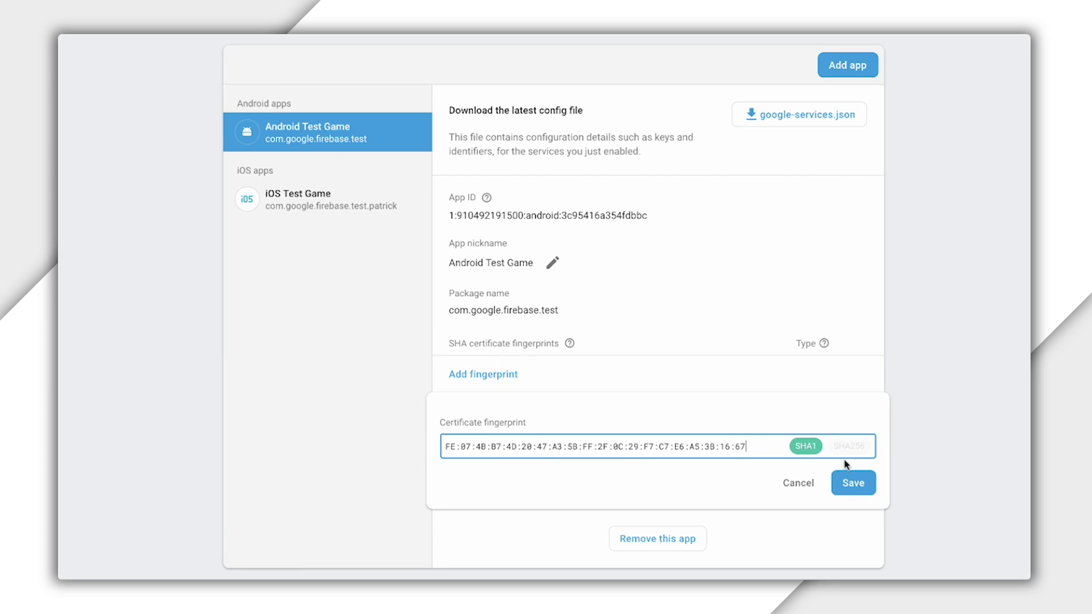
{"action": "left_click", "coordinate": [853, 482]}
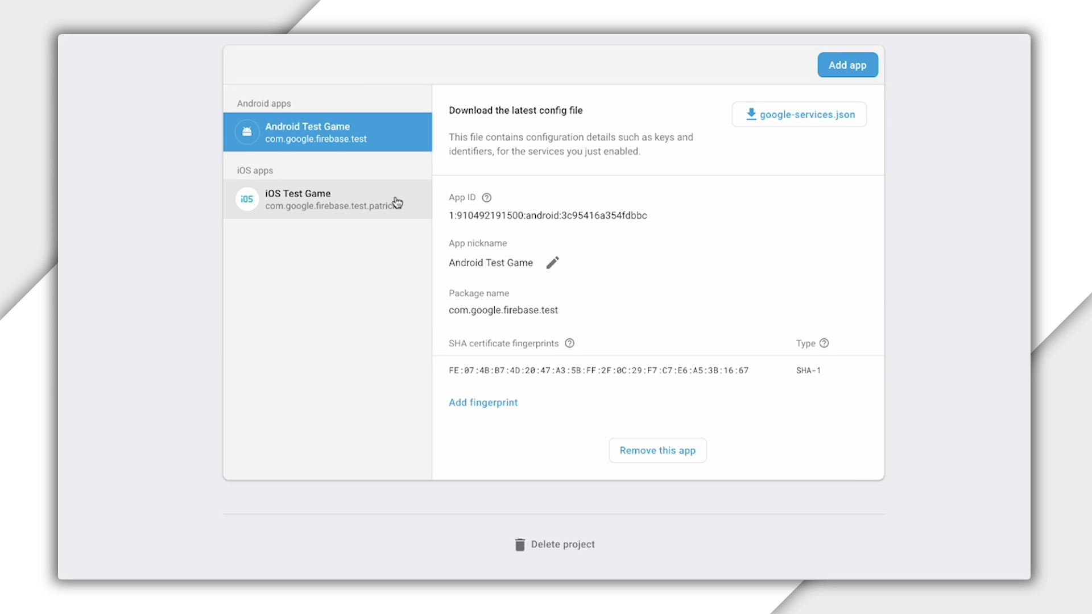
{"action": "left_click", "coordinate": [356, 202]}
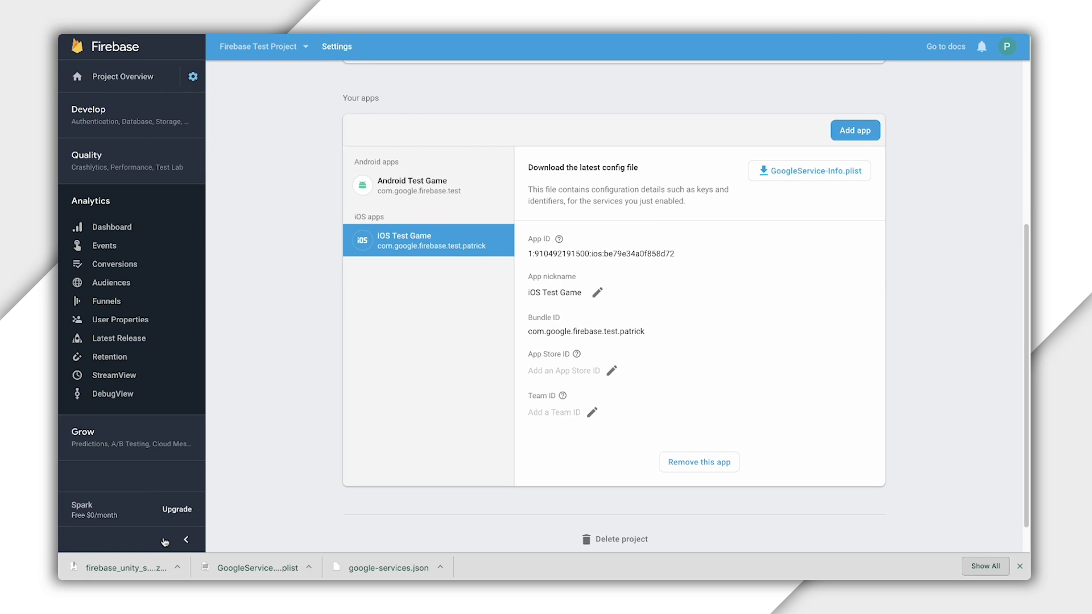
Unpack the Firebase Unity SDK zip and browse dotnet4's FirebaseAnalytics, FirebaseAuth and FirebaseDatabase packages.
{"action": "left_click", "coordinate": [111, 568]}
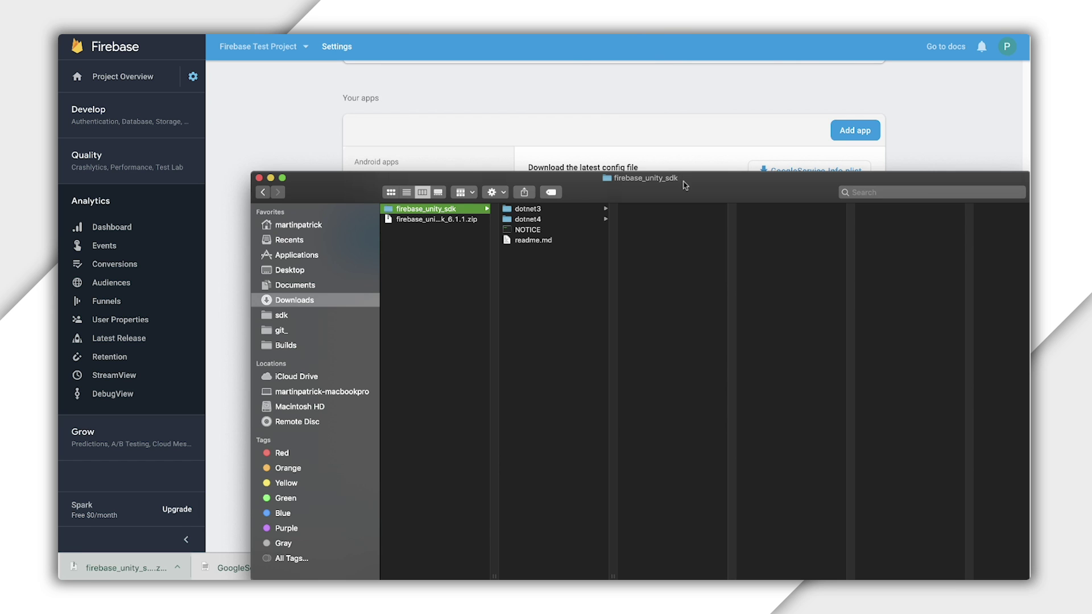
{"action": "left_click_drag", "start_coordinate": [686, 185], "coordinate": [574, 86]}
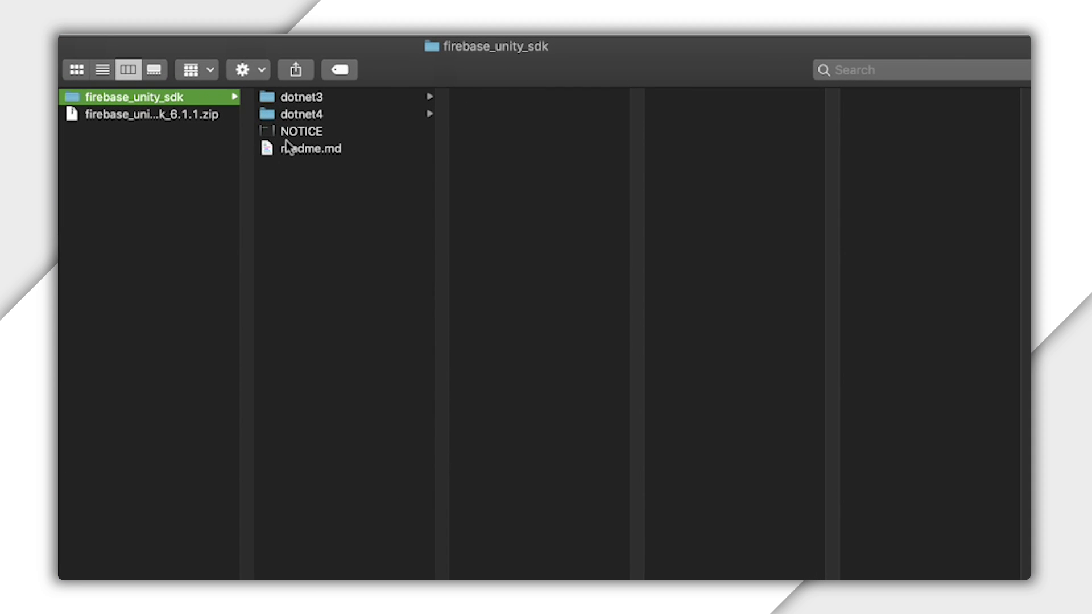
{"action": "left_click", "coordinate": [302, 114]}
{"action": "left_click", "coordinate": [560, 97]}
{"action": "left_click", "coordinate": [561, 112]}
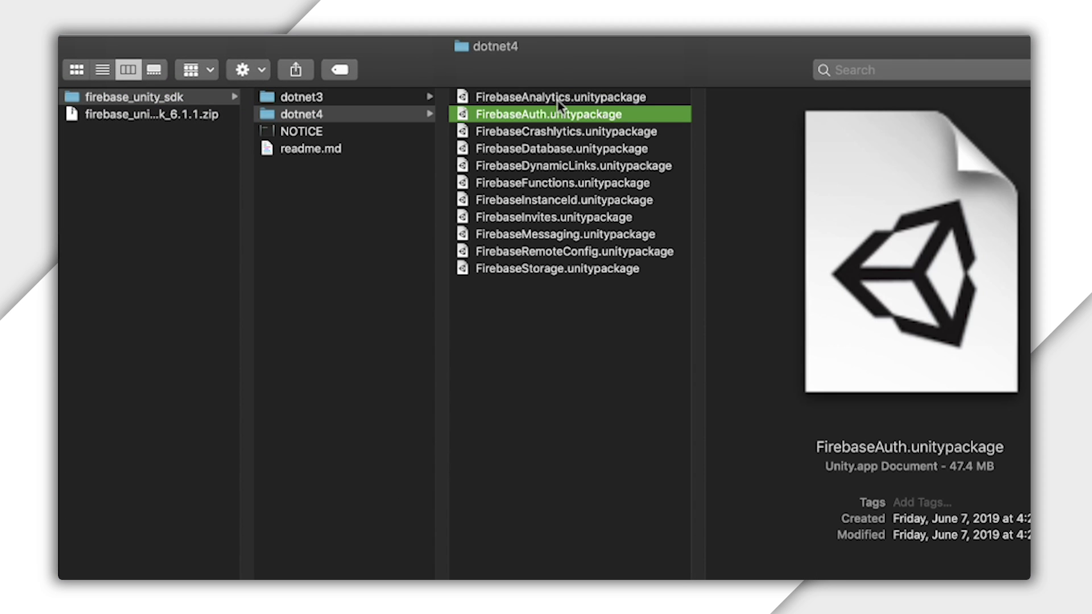
{"action": "key", "text": "Down"}
{"action": "key", "text": "Down"}
{"action": "key", "text": "Down"}
{"action": "key", "text": "Down"}
{"action": "key", "text": "Down"}
{"action": "key", "text": "Down"}
{"action": "key", "text": "Down"}
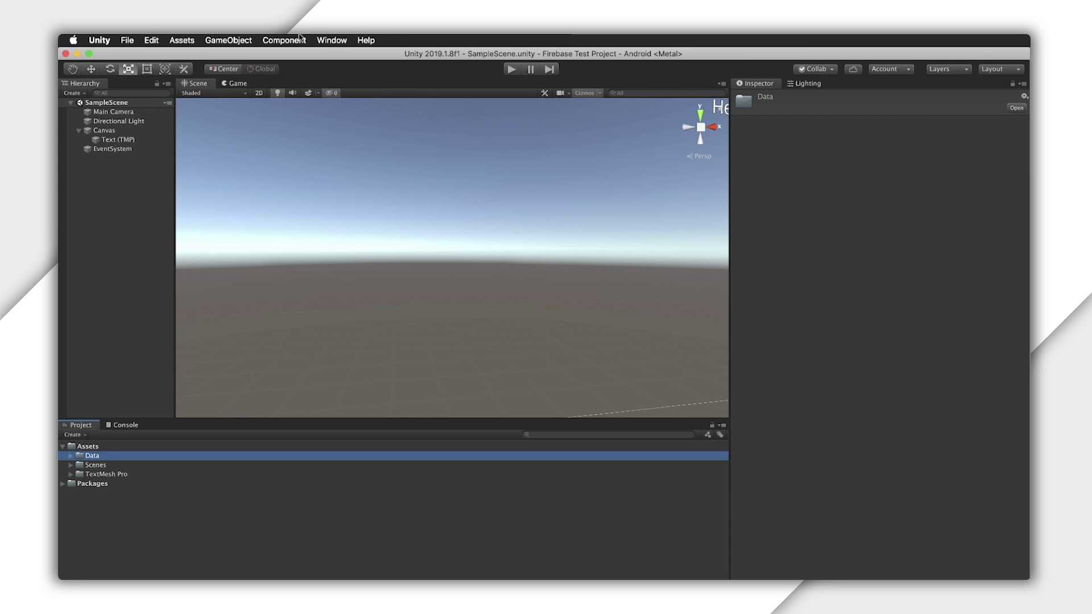
In Build Settings' Player Settings, choose .NET 4.x Equivalent as the Scripting Runtime Version.
{"action": "left_click", "coordinate": [127, 40]}
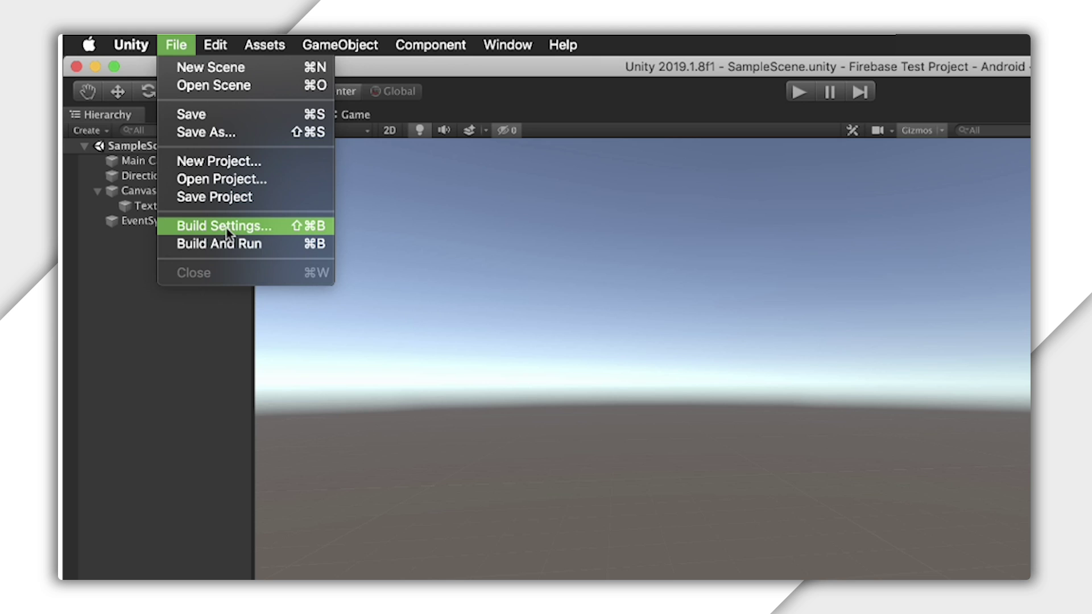
{"action": "left_click", "coordinate": [227, 227]}
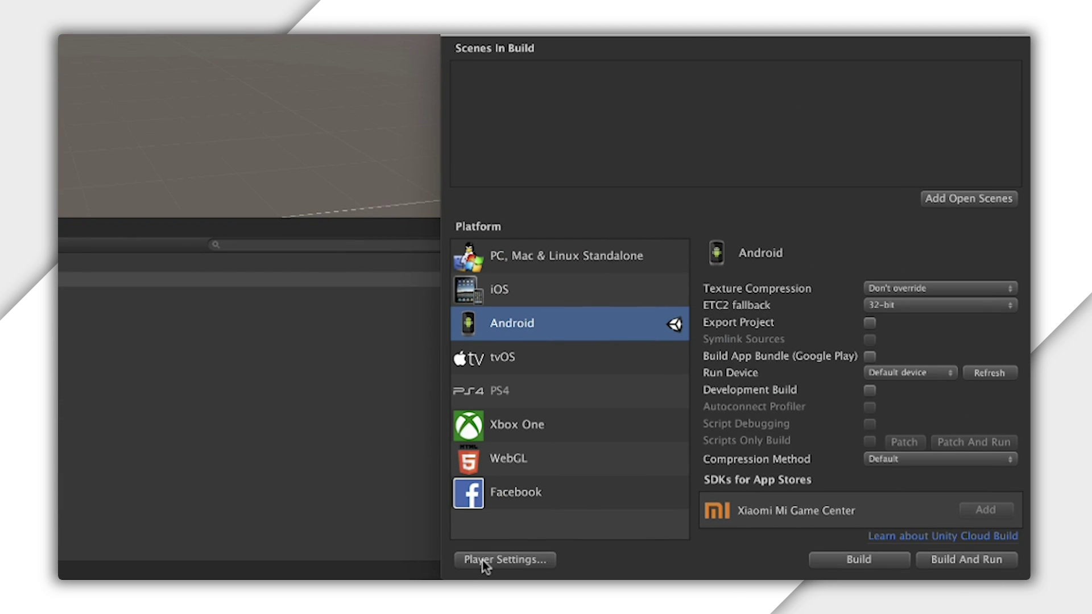
{"action": "left_click", "coordinate": [482, 559]}
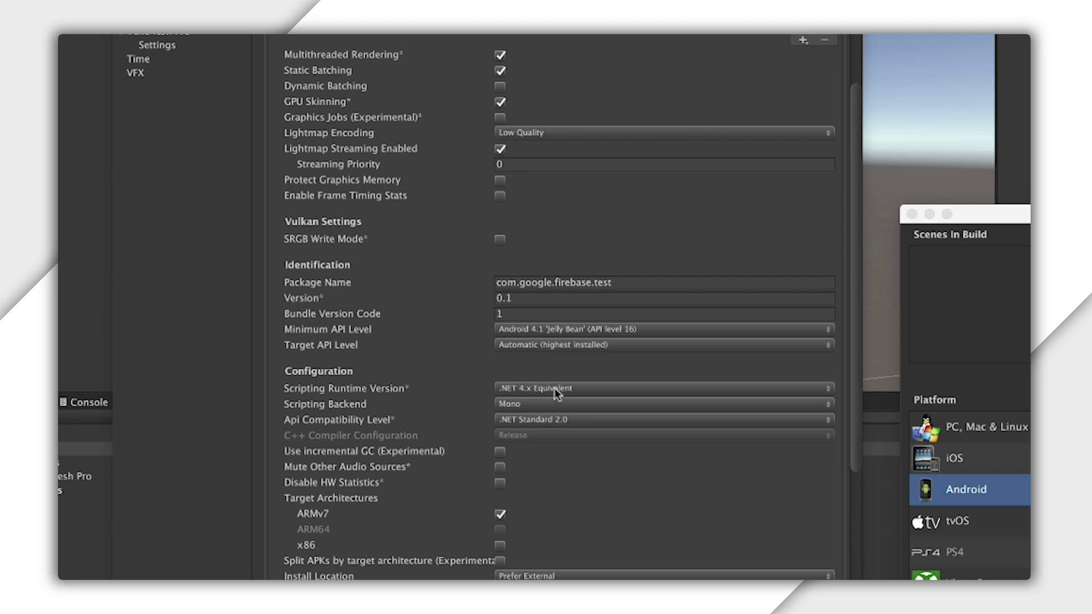
{"action": "left_click", "coordinate": [555, 388]}
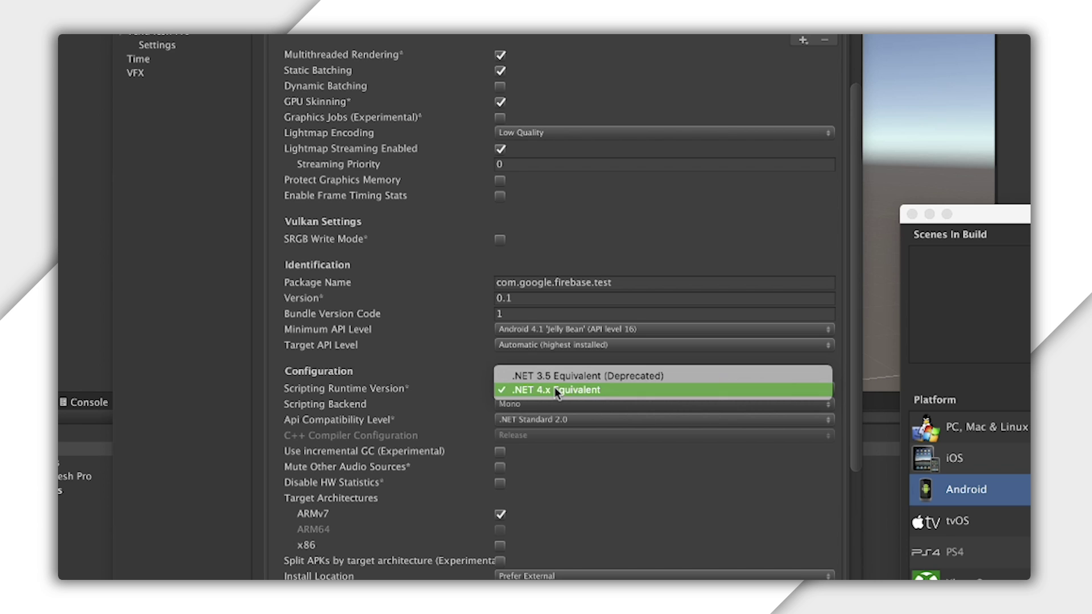
{"action": "left_click", "coordinate": [554, 390]}
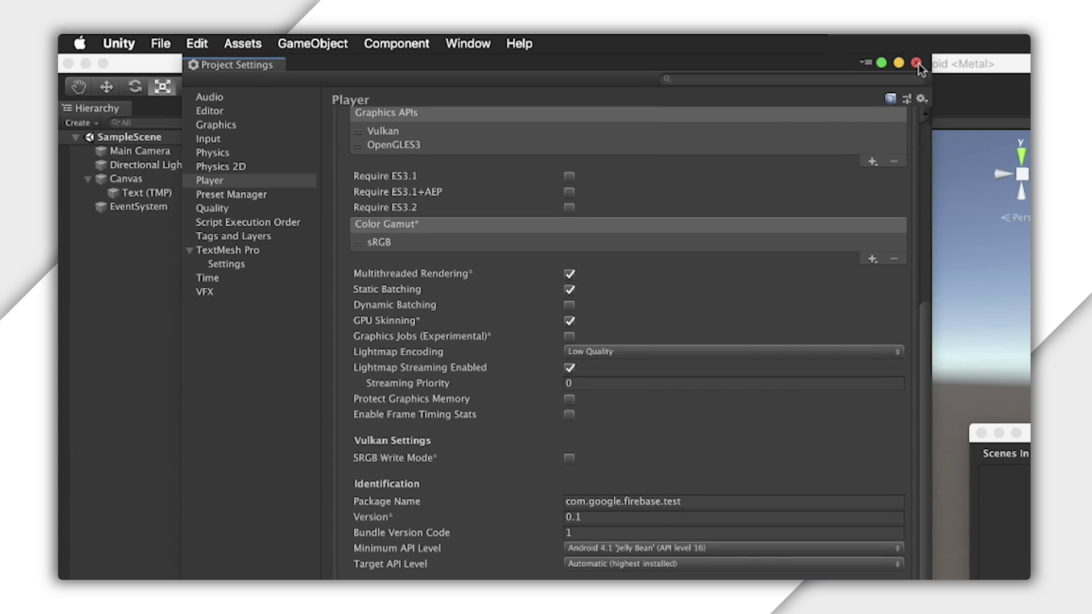
{"action": "left_click", "coordinate": [917, 63]}
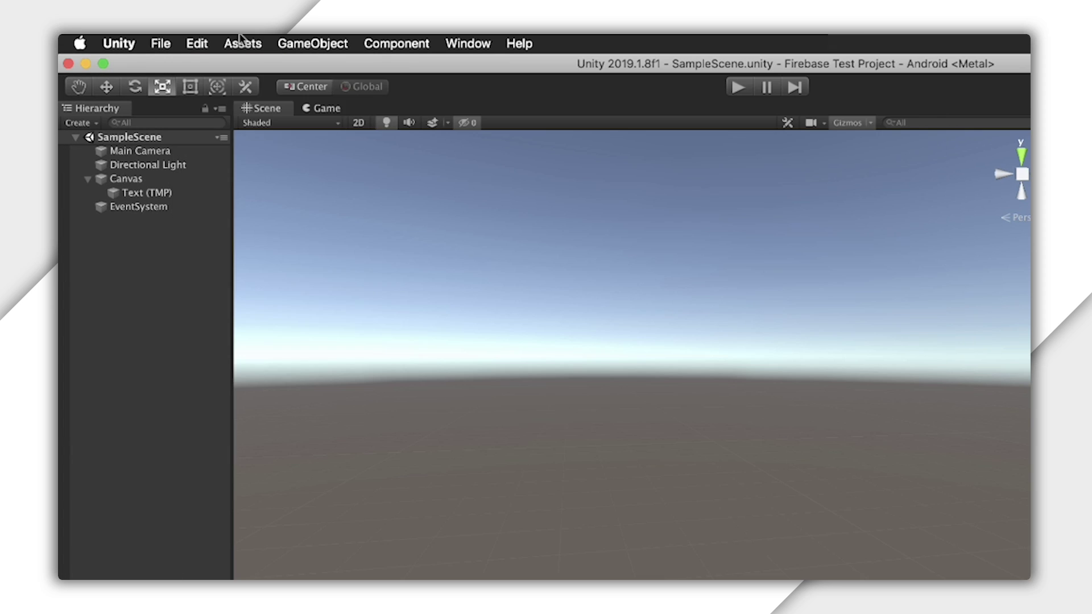
{"action": "left_click", "coordinate": [243, 44]}
Import all files of firebase_unity_sdk/dotnet4/FirebaseAnalytics.unitypackage as a custom package.
{"action": "mouse_move", "coordinate": [398, 217]}
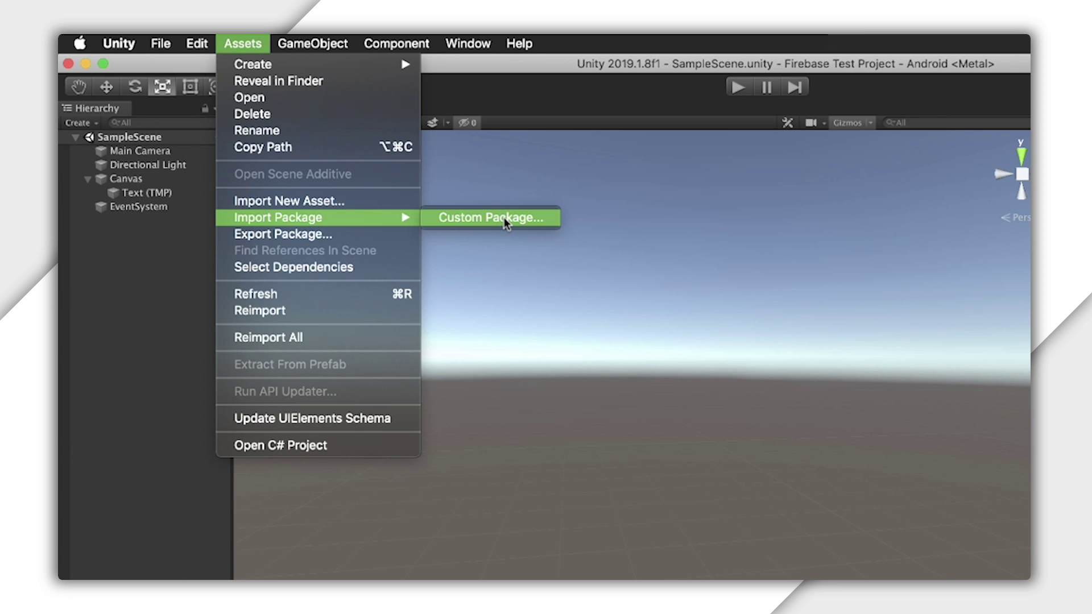
{"action": "left_click", "coordinate": [506, 221]}
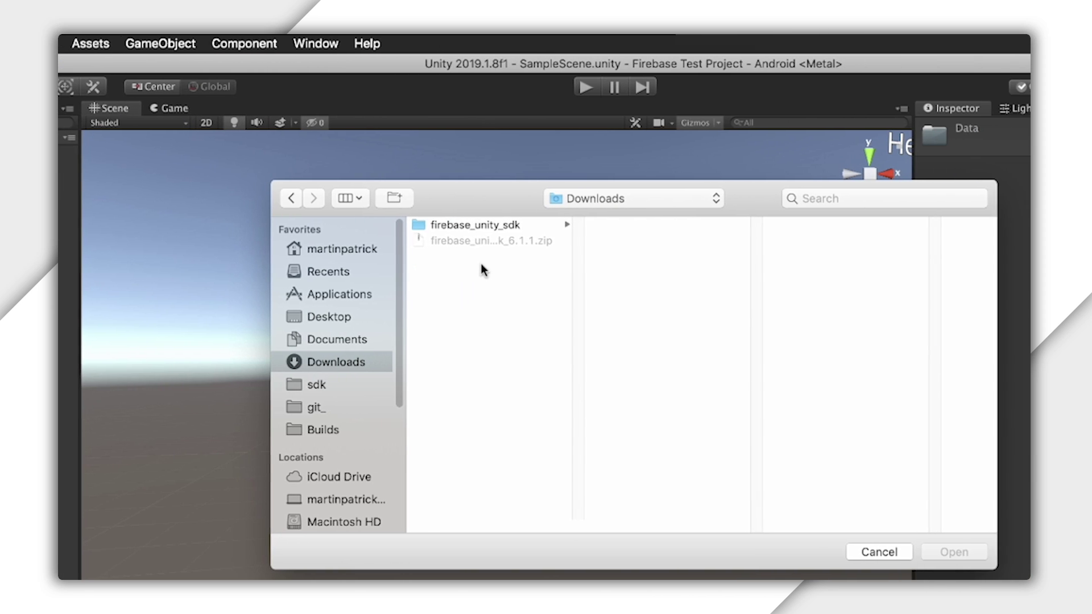
{"action": "left_click", "coordinate": [494, 224]}
{"action": "left_click", "coordinate": [639, 240]}
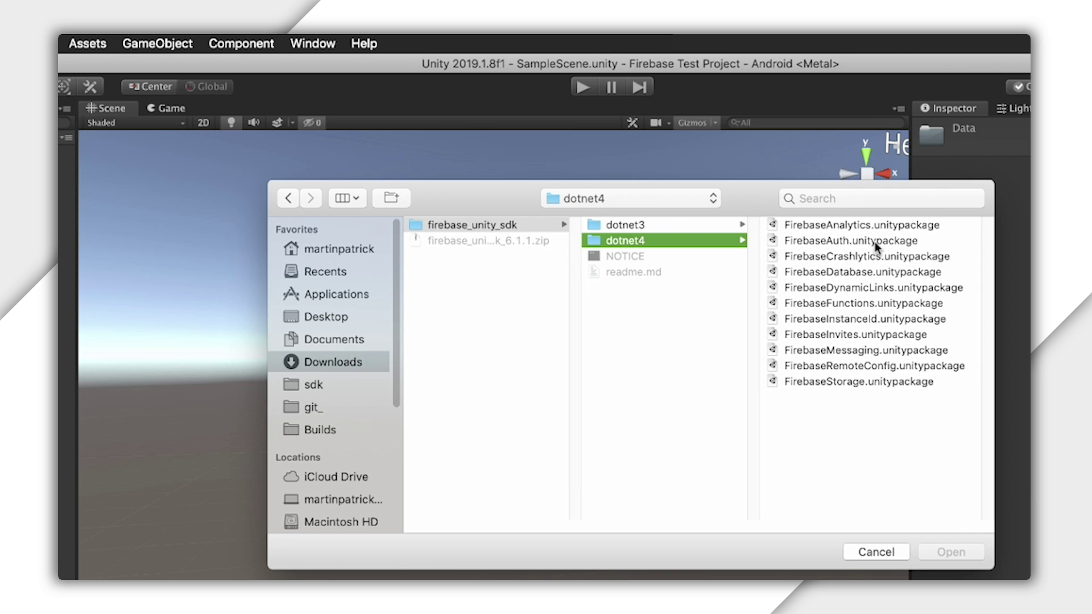
{"action": "left_click", "coordinate": [873, 225]}
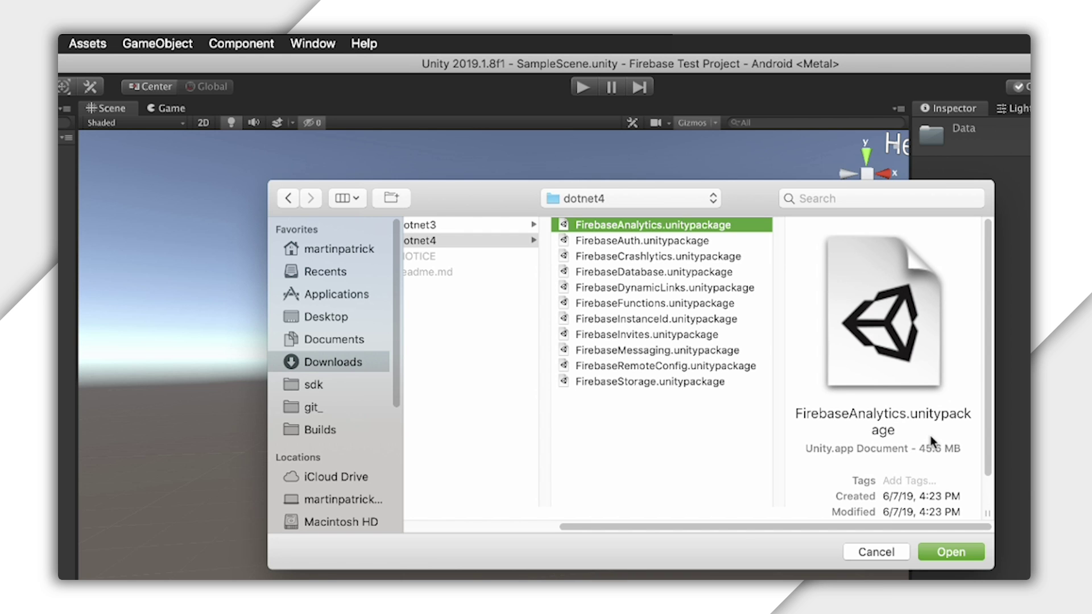
{"action": "left_click", "coordinate": [966, 550]}
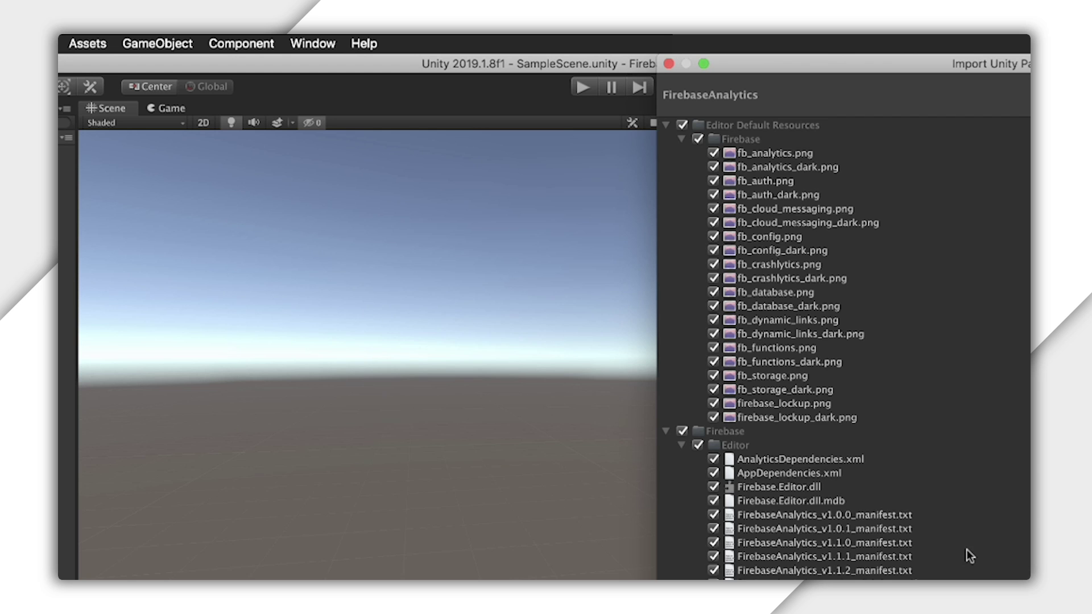
{"action": "scroll", "coordinate": [575, 117], "scroll_direction": "down", "scroll_amount": 2}
{"action": "scroll", "coordinate": [662, 285], "scroll_direction": "down", "scroll_amount": 10}
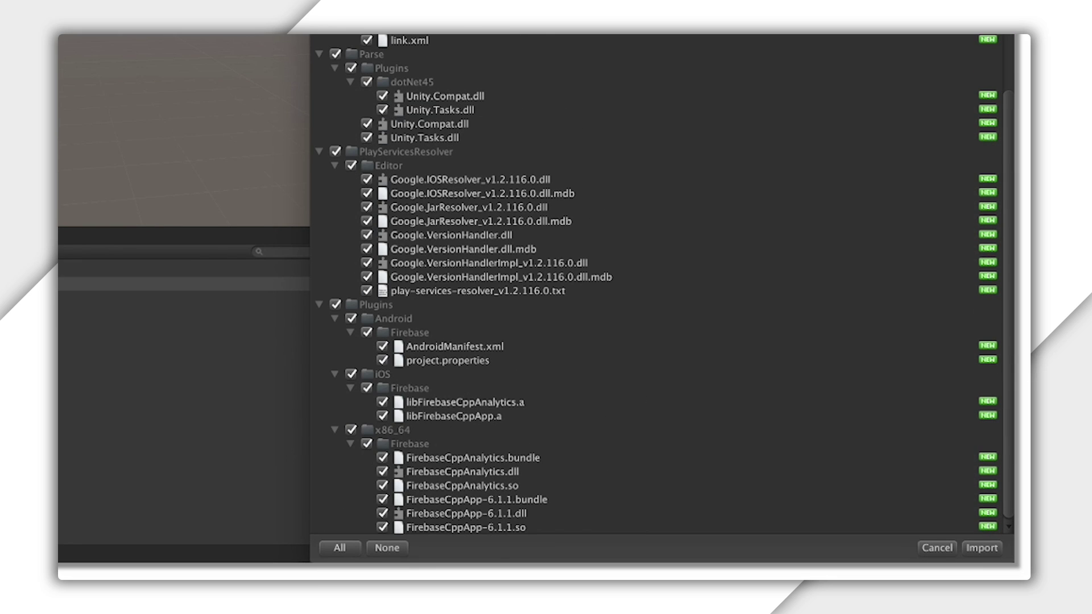
{"action": "left_click", "coordinate": [982, 548]}
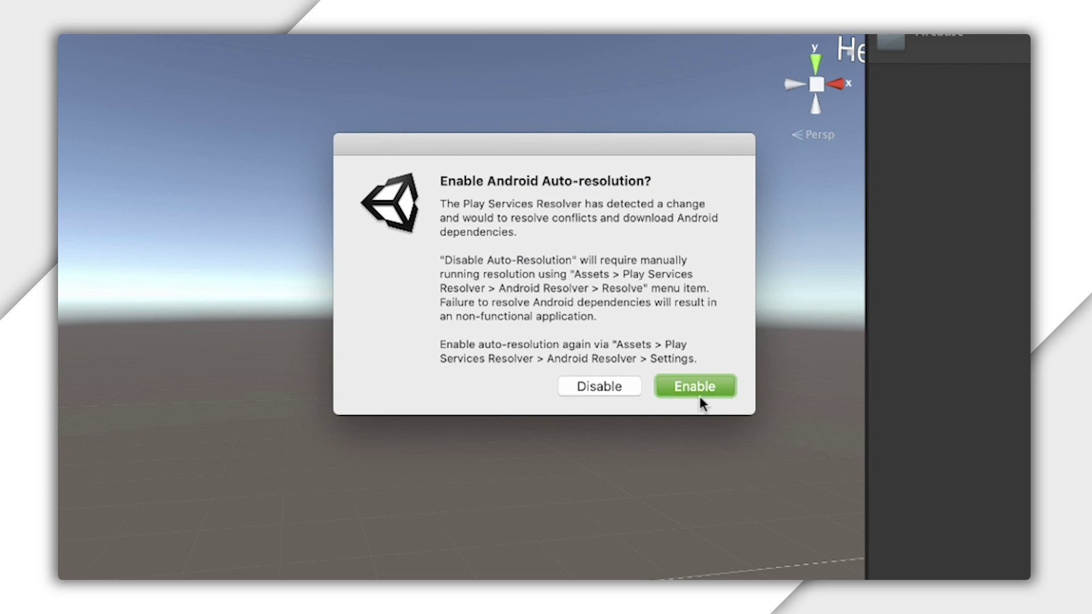
Enable Android Auto-resolution when Unity prompts after the Firebase import.
{"action": "left_click", "coordinate": [695, 386]}
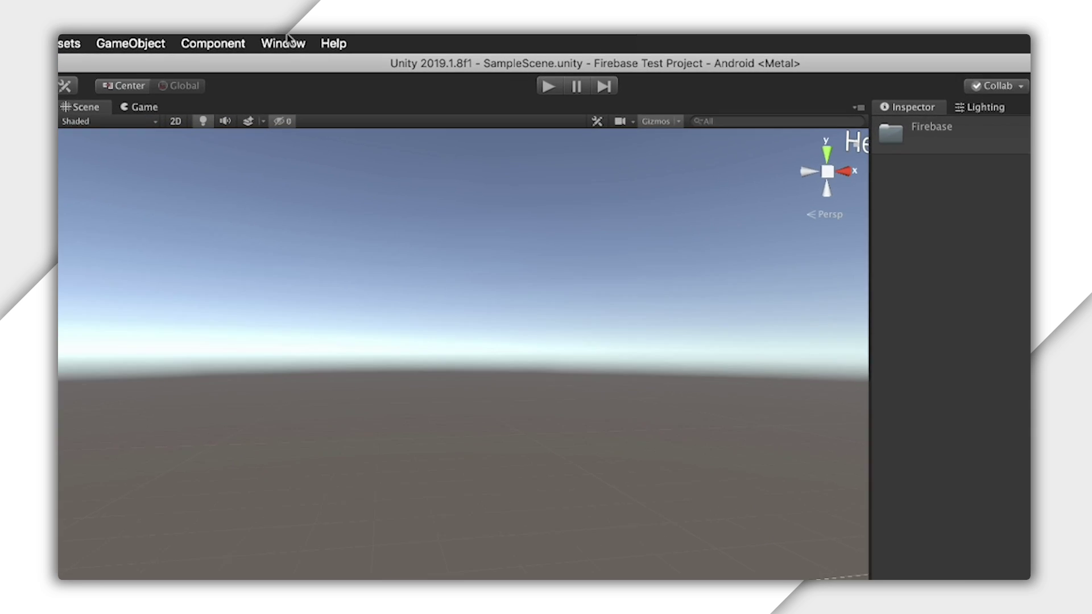
Open Window > Firebase > Documentation.
{"action": "left_click", "coordinate": [331, 39]}
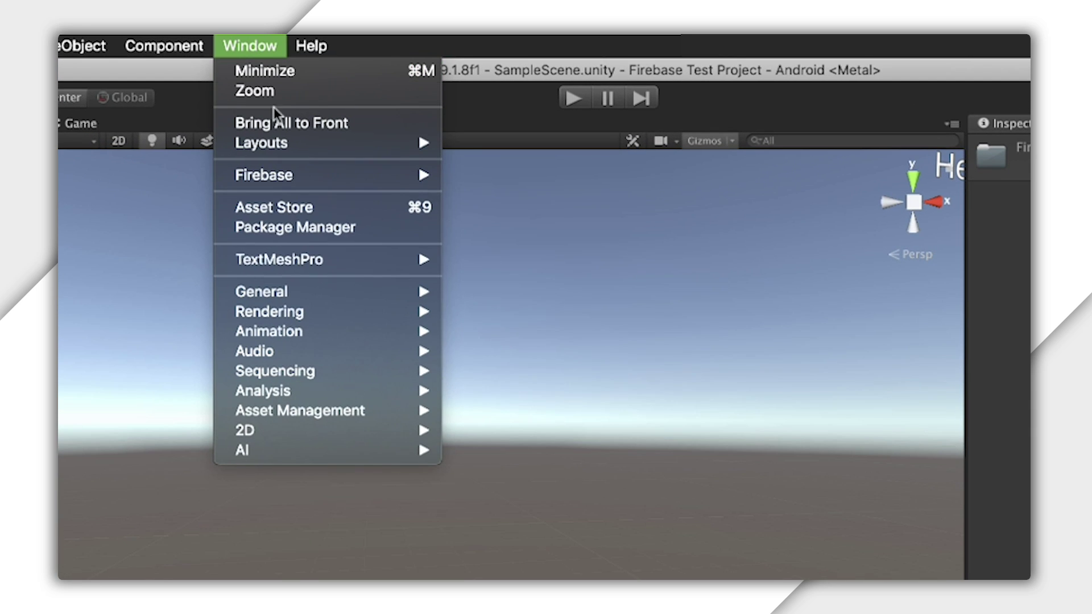
{"action": "mouse_move", "coordinate": [408, 176]}
{"action": "left_click", "coordinate": [499, 177]}
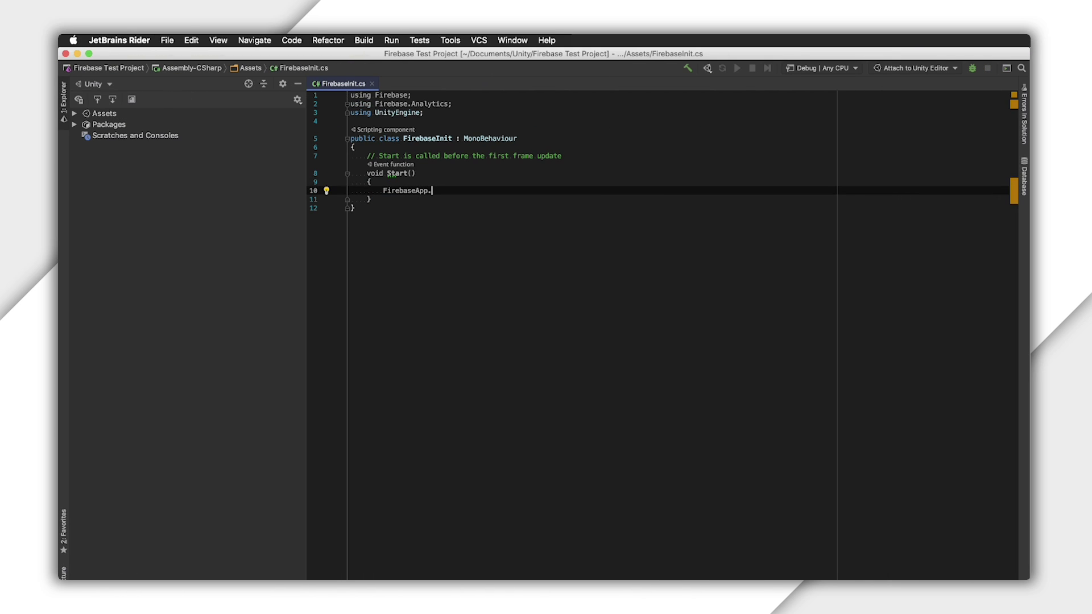
Chain CheckAndFixDependenciesAsync().ContinueWith(task => { onto FirebaseApp in Start(), opening the continuation block.
{"action": "type", "text": "."}
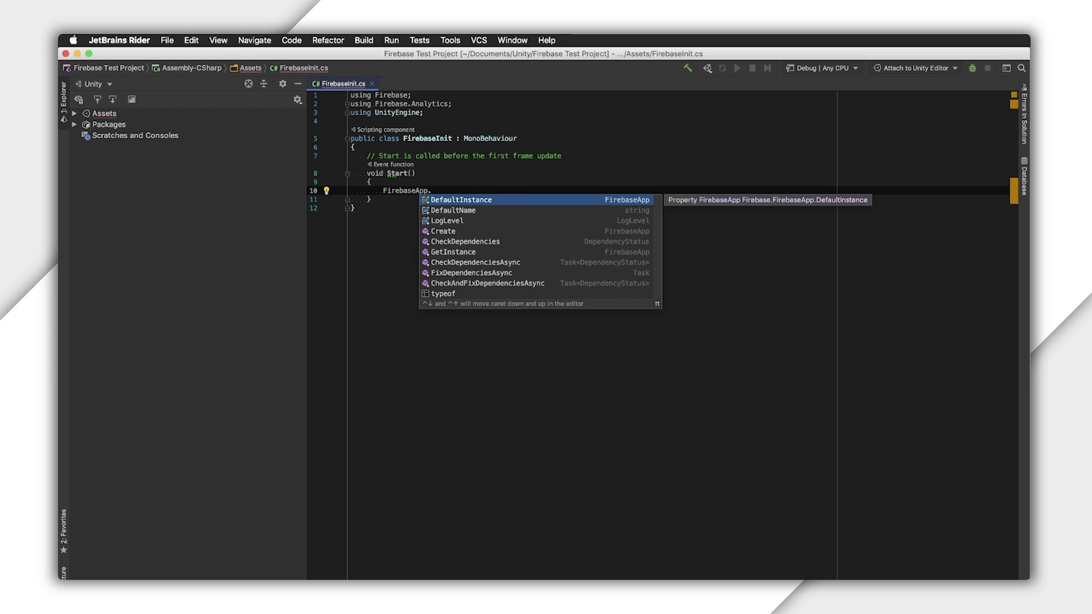
{"action": "type", "text": "Check"}
{"action": "key", "text": "Return"}
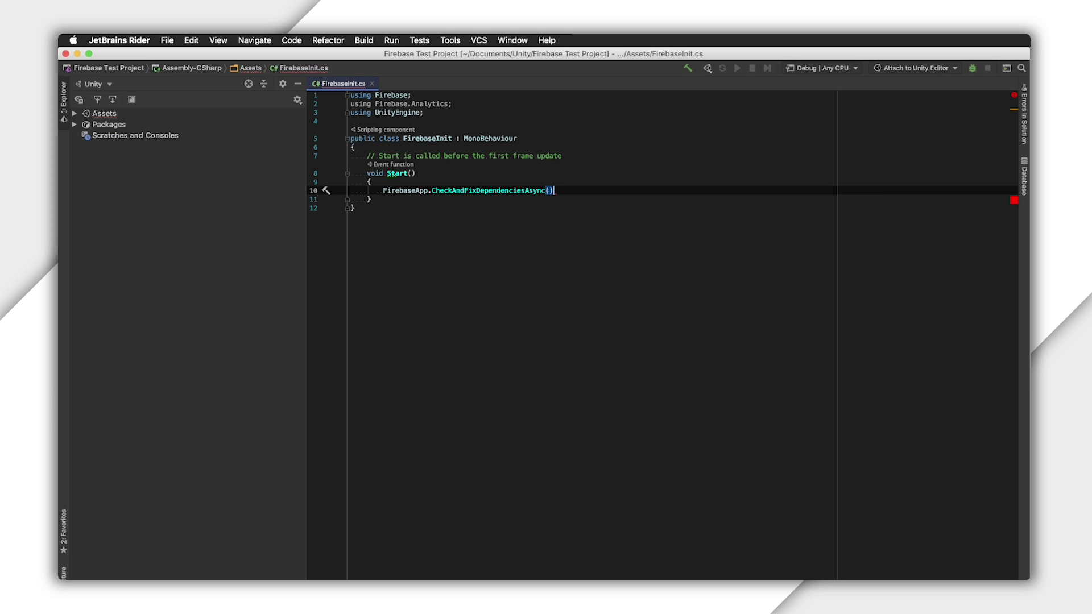
{"action": "type", "text": ".Con"}
{"action": "key", "text": "Return"}
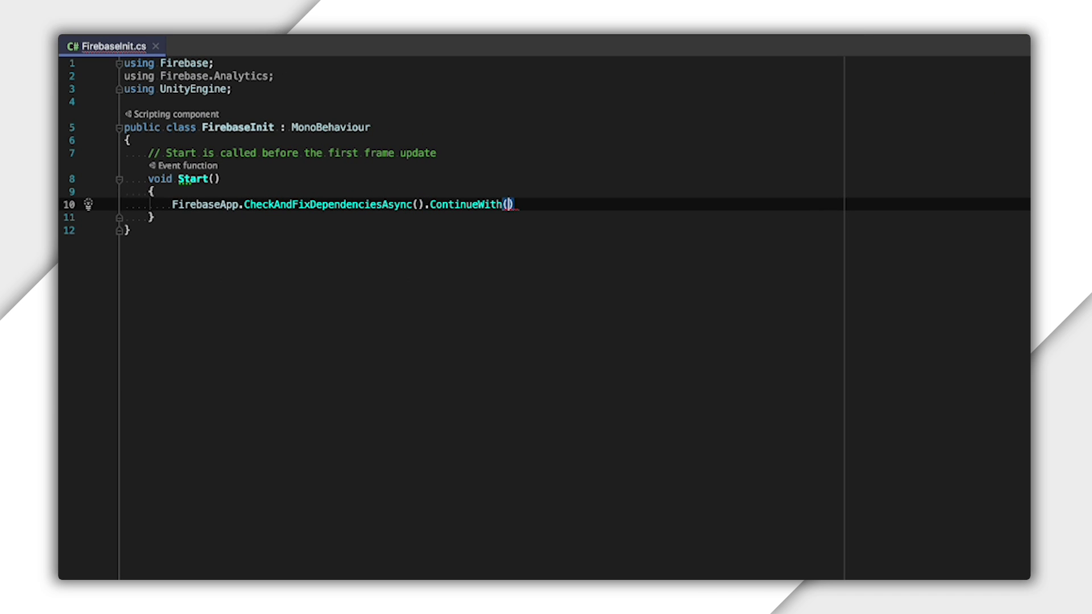
{"action": "type", "text": "task =>"}
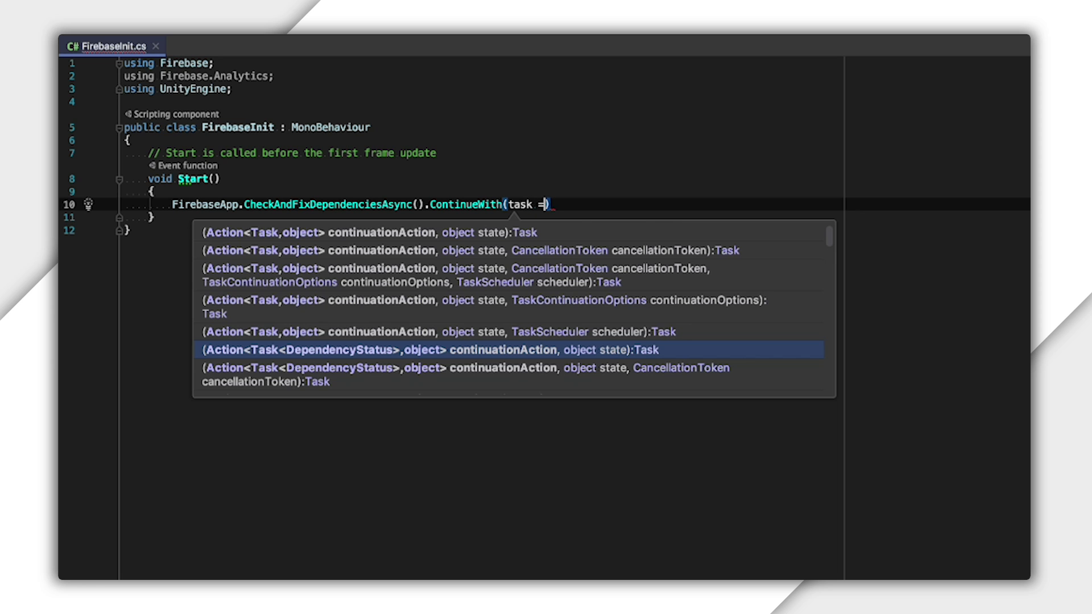
{"action": "type", "text": " {"}
{"action": "key", "text": "Return"}
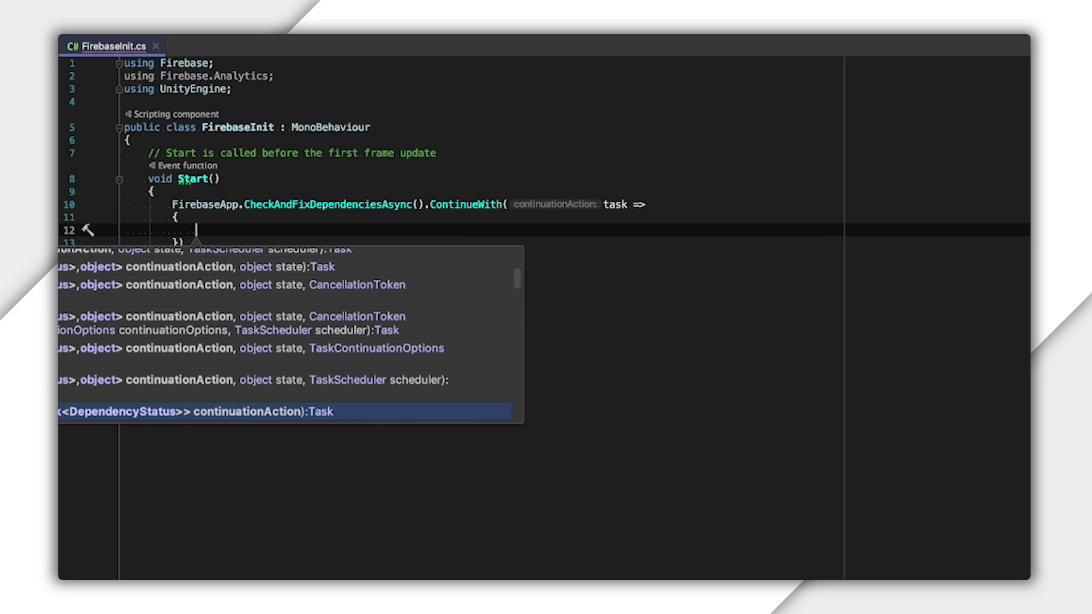
Inside the continuation call FirebaseAnalytics.SetAnalyticsCollectionEnabled(true); and terminate the statement with a semicolon on line 13.
{"action": "type", "text": "FirebaseAn"}
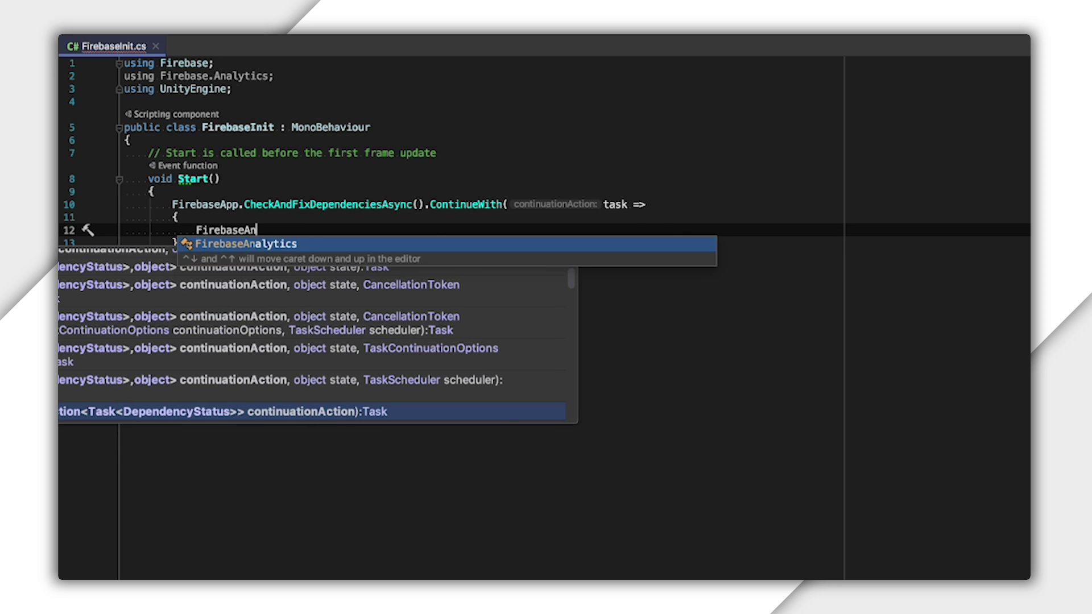
{"action": "key", "text": "Return"}
{"action": "type", "text": "."}
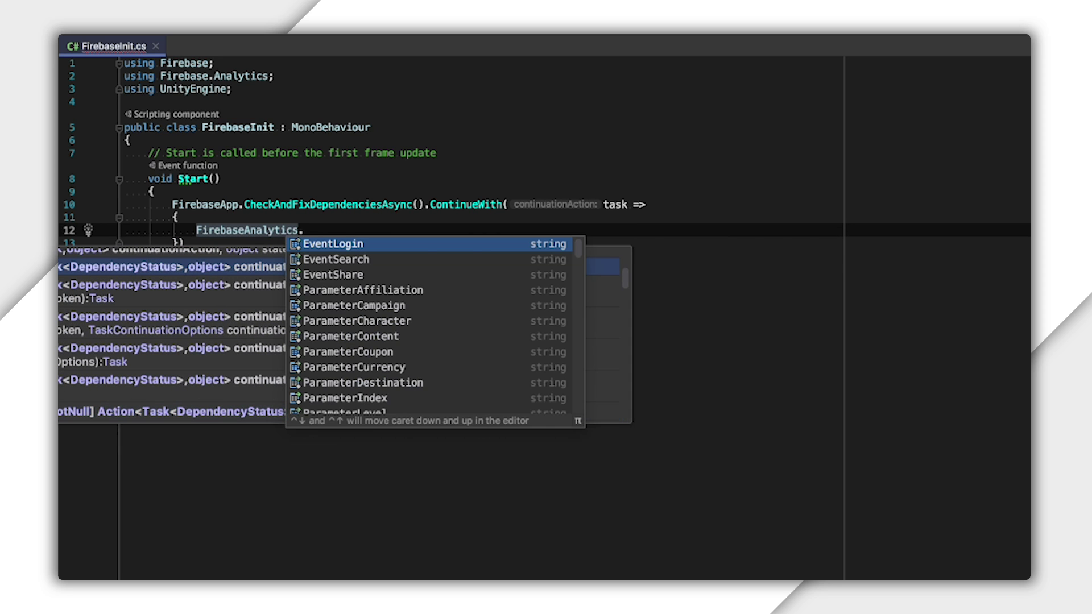
{"action": "type", "text": "SetA"}
{"action": "key", "text": "Return"}
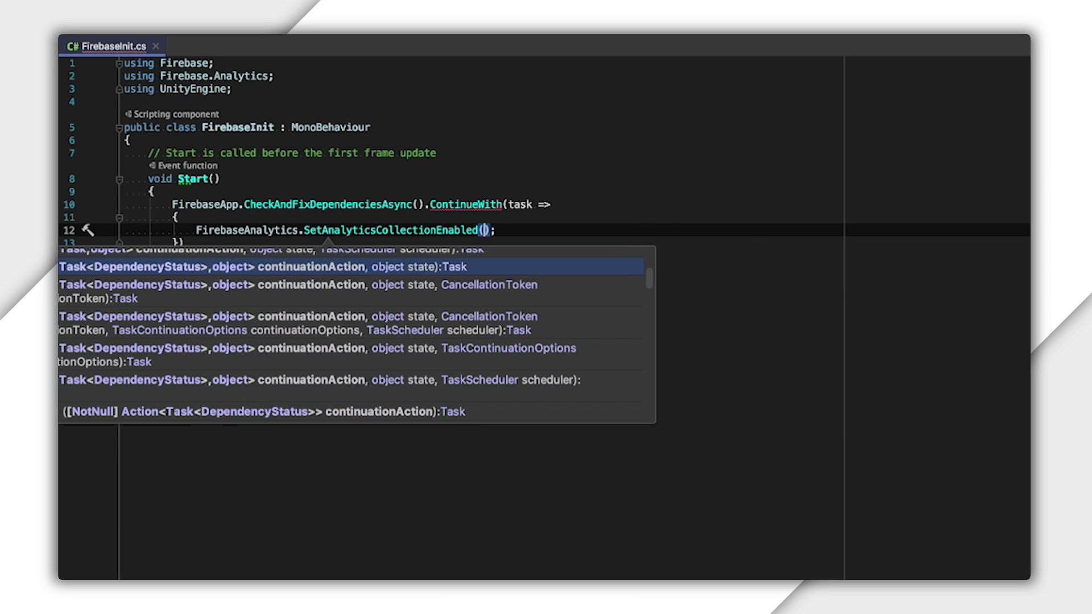
{"action": "type", "text": "tru"}
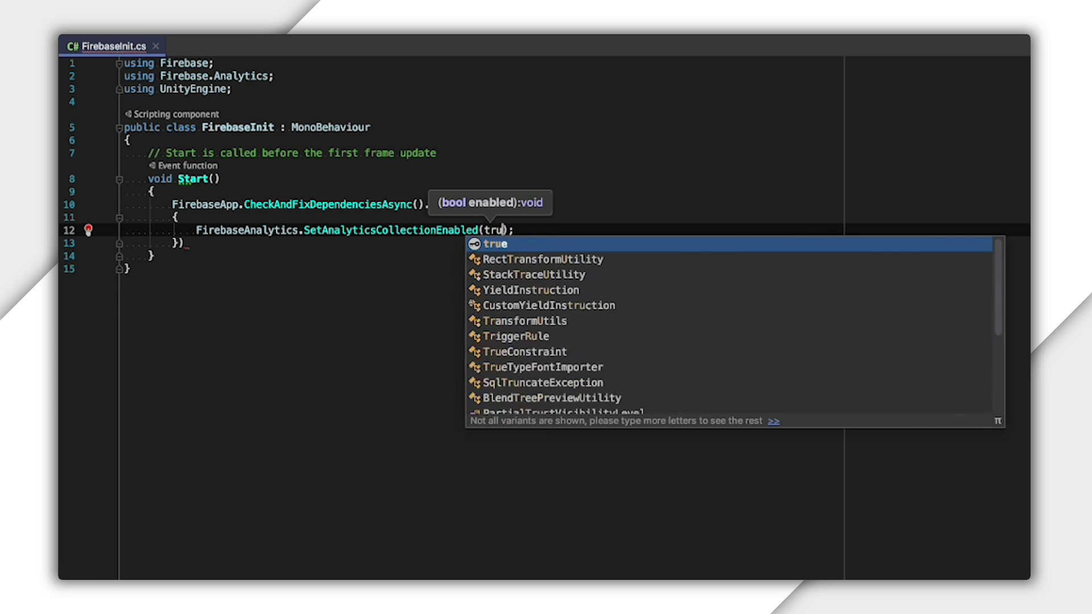
{"action": "key", "text": "Return"}
{"action": "type", "text": ";"}
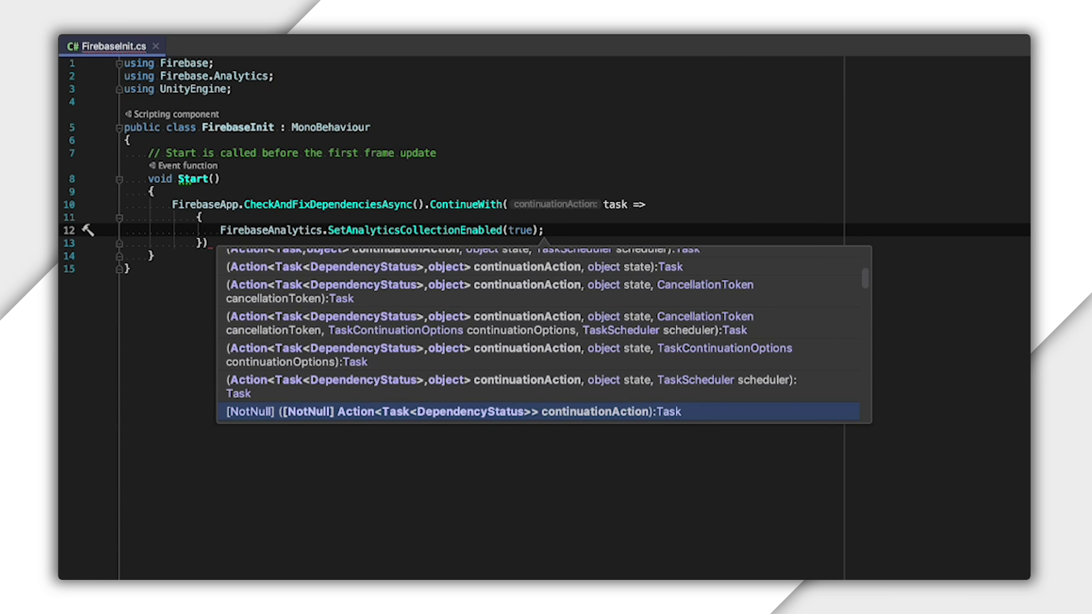
{"action": "left_click", "coordinate": [209, 243]}
{"action": "type", "text": ";"}
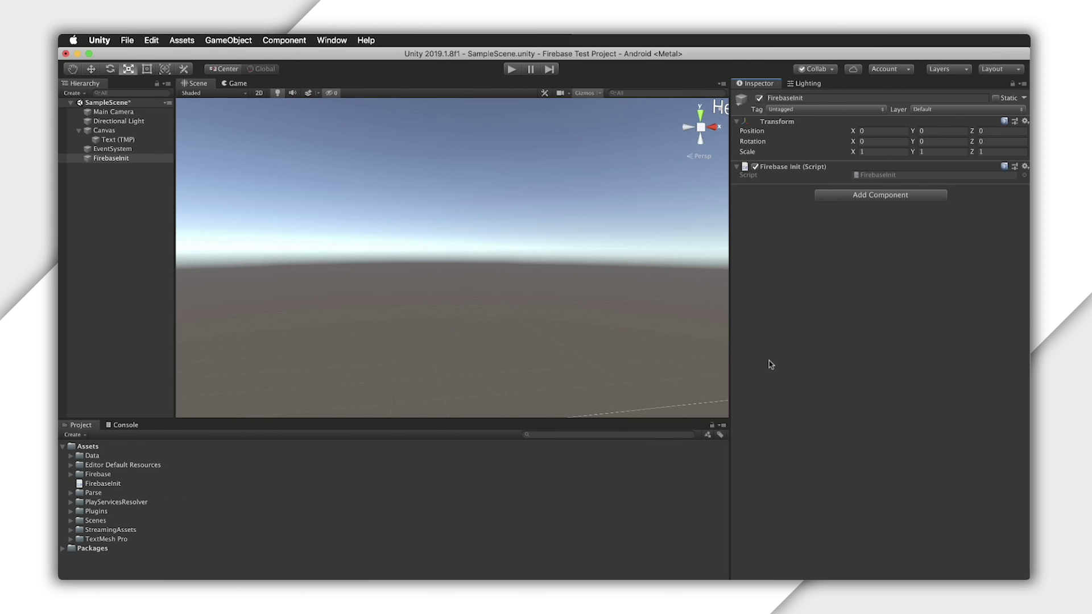
Add the open SampleScene to Build Settings and build and run it as Builds/firebase-test-game.apk on Android.
{"action": "key", "text": "super+shift+b"}
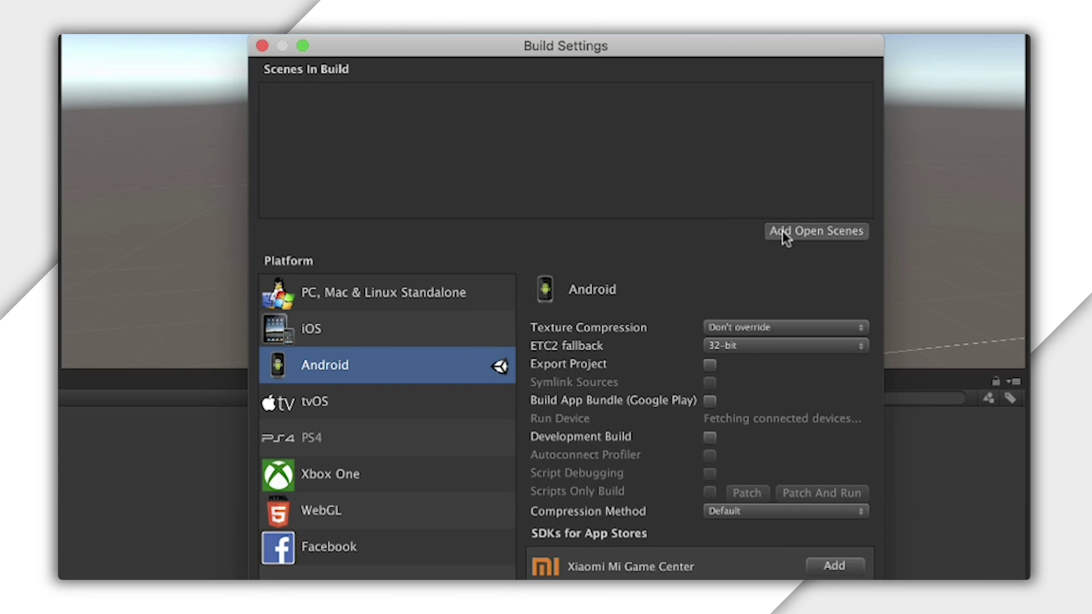
{"action": "left_click", "coordinate": [782, 231]}
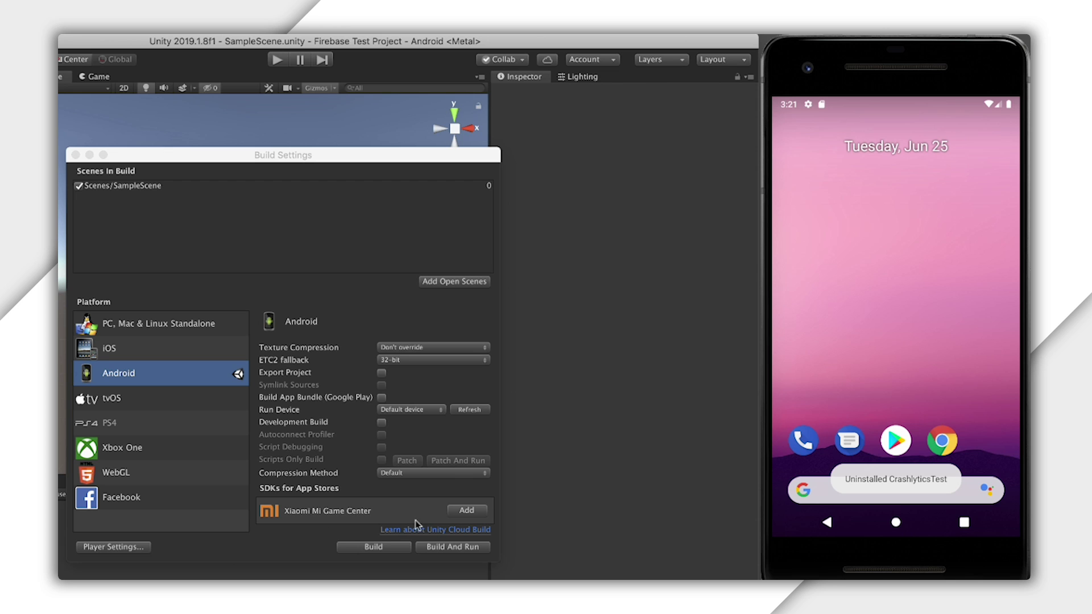
{"action": "left_click", "coordinate": [446, 550]}
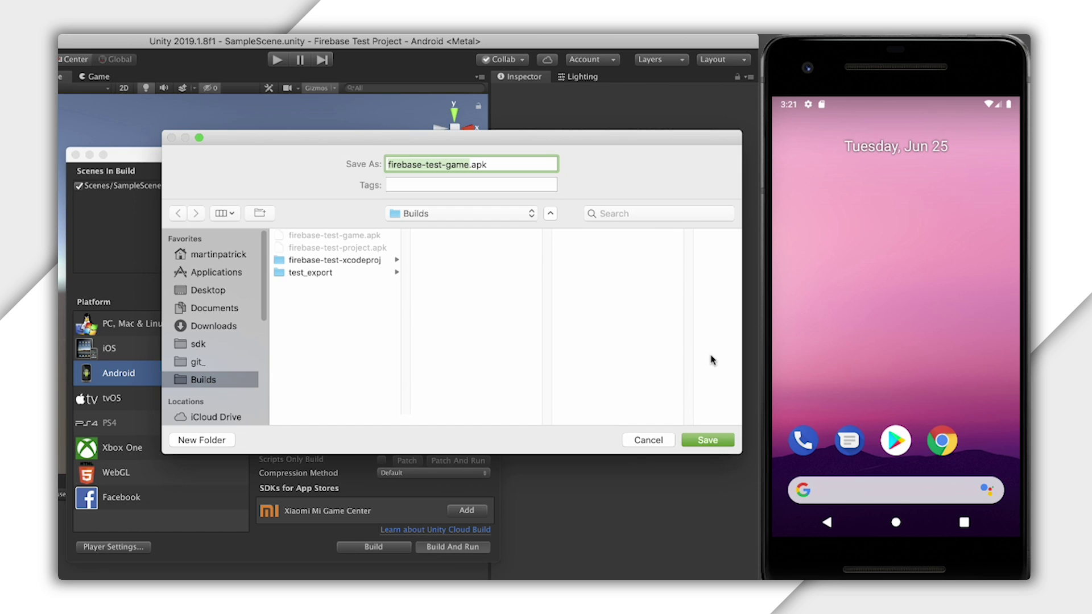
{"action": "left_click", "coordinate": [707, 442]}
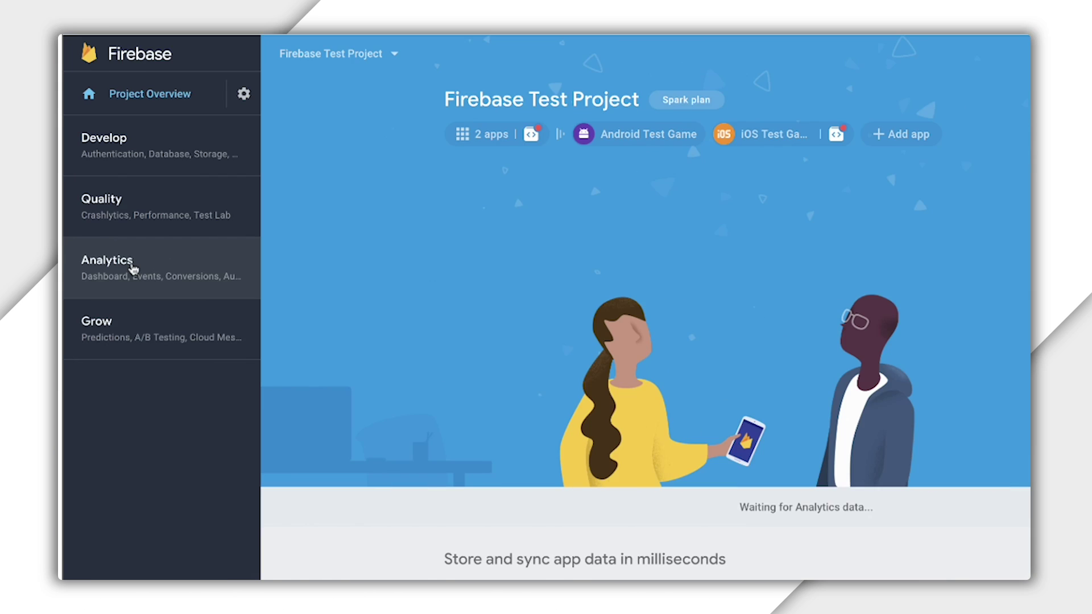
Show the Firebase Test Project's Analytics Dashboard from the console sidebar.
{"action": "left_click", "coordinate": [134, 272]}
{"action": "left_click", "coordinate": [133, 303]}
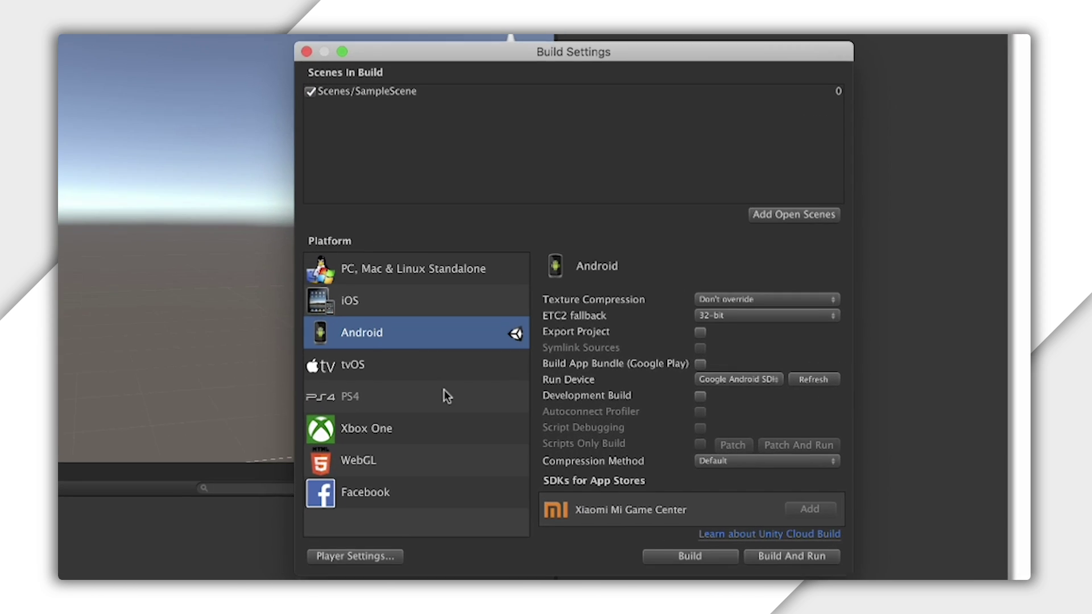
Switch the build platform to iOS and launch Build And Run.
{"action": "left_click", "coordinate": [626, 312]}
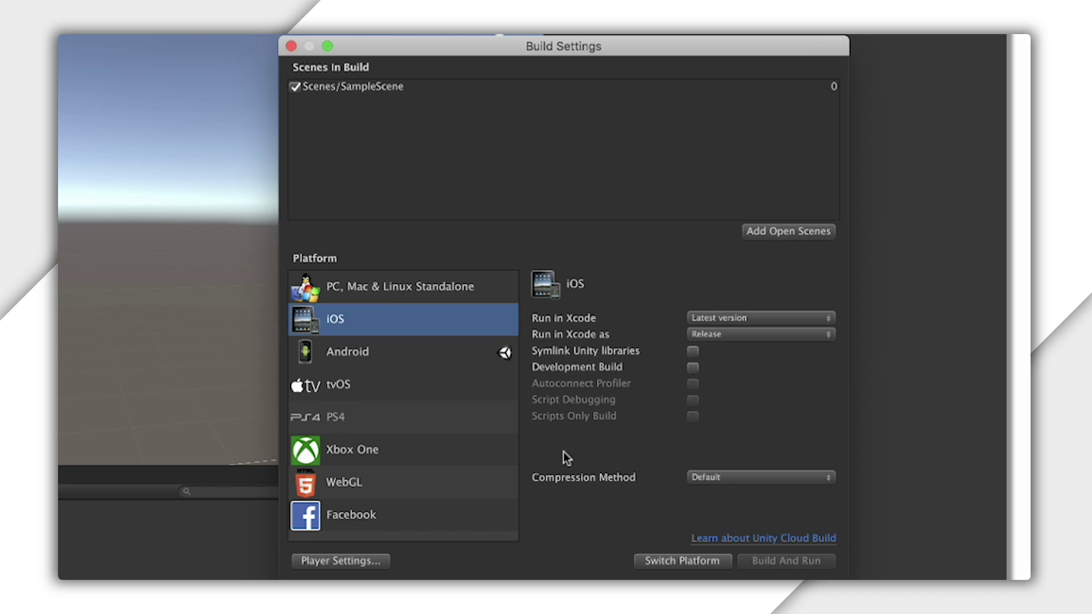
{"action": "left_click", "coordinate": [680, 561]}
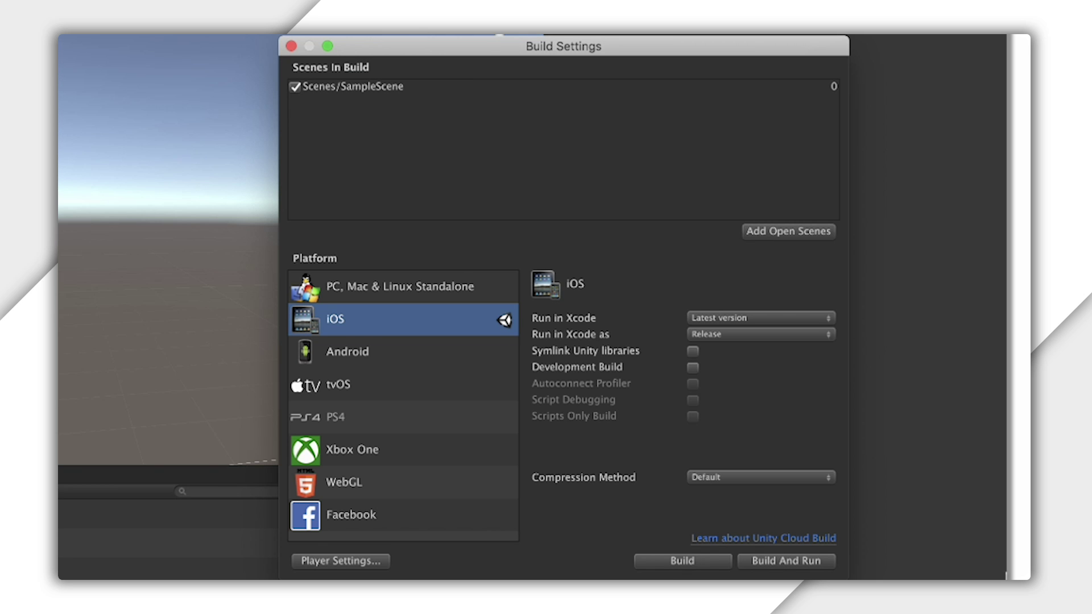
{"action": "left_click", "coordinate": [789, 560]}
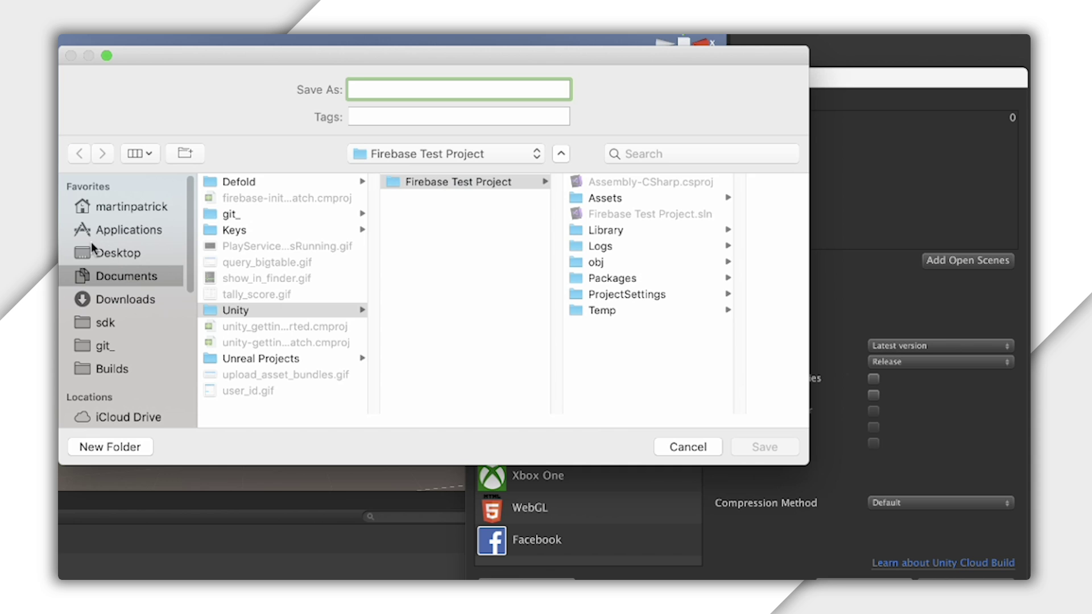
Save the iOS build as firebase-test-game in the home Builds folder.
{"action": "left_click", "coordinate": [120, 206]}
{"action": "left_click", "coordinate": [258, 230]}
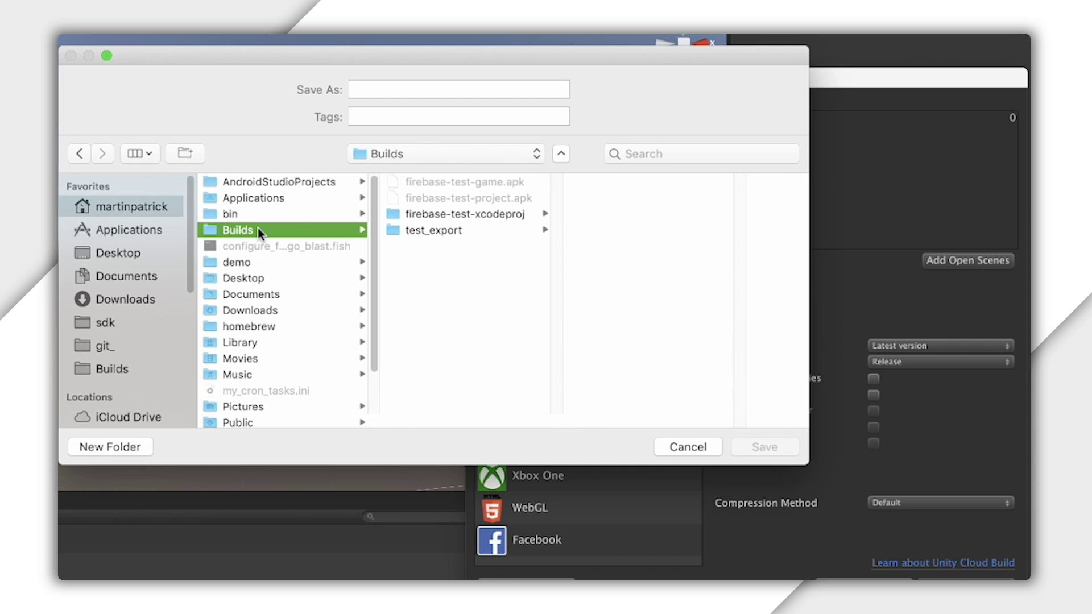
{"action": "left_click", "coordinate": [459, 90]}
{"action": "type", "text": "firebase-"}
{"action": "key", "text": "Return"}
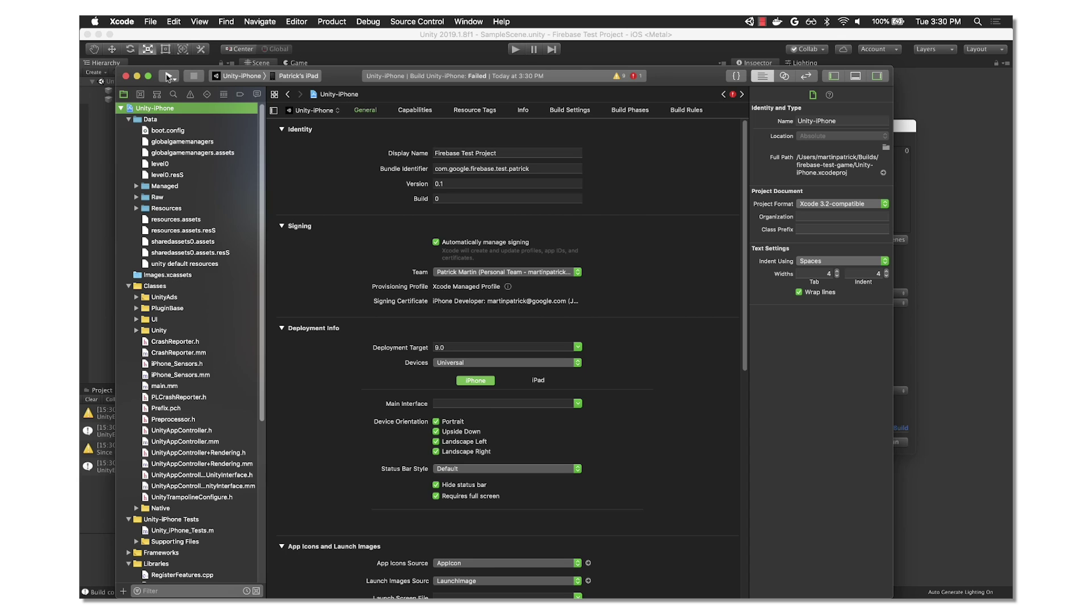
Run the Unity-iPhone Xcode project on the connected iPad.
{"action": "left_click", "coordinate": [168, 76]}
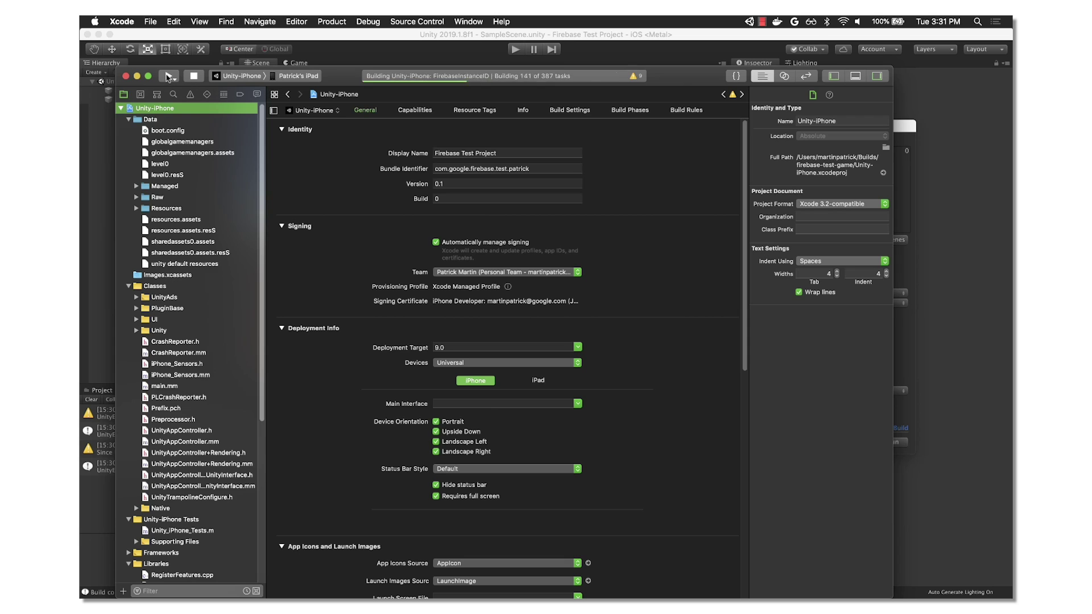